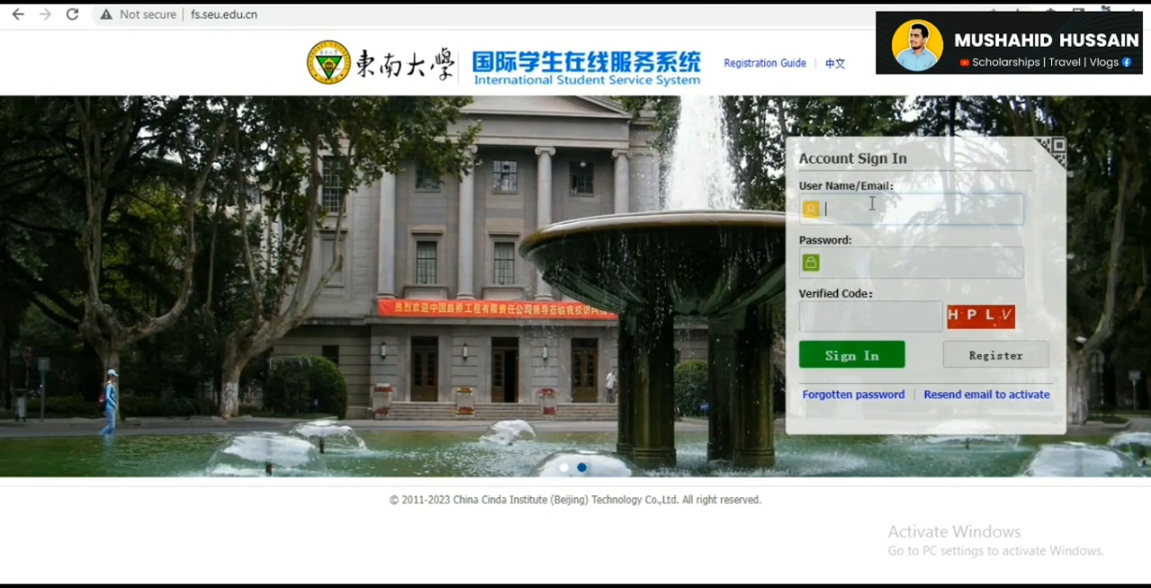
- Open the member registration form by accepting the Registration Agreement, and enter the account's user name
{"action": "left_click", "coordinate": [1007, 360]}
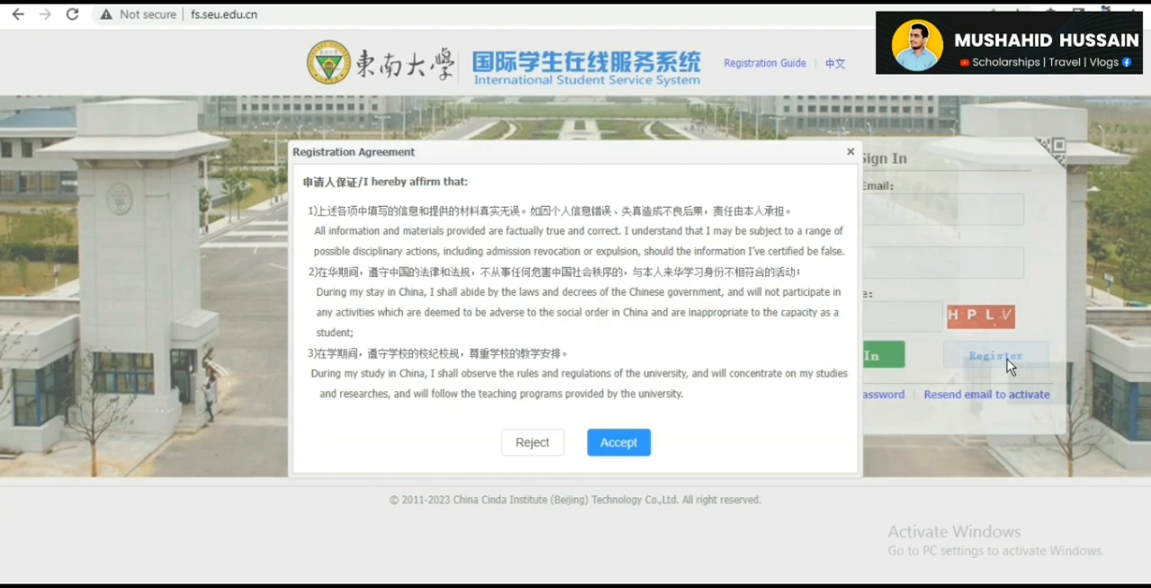
{"action": "left_click", "coordinate": [619, 443]}
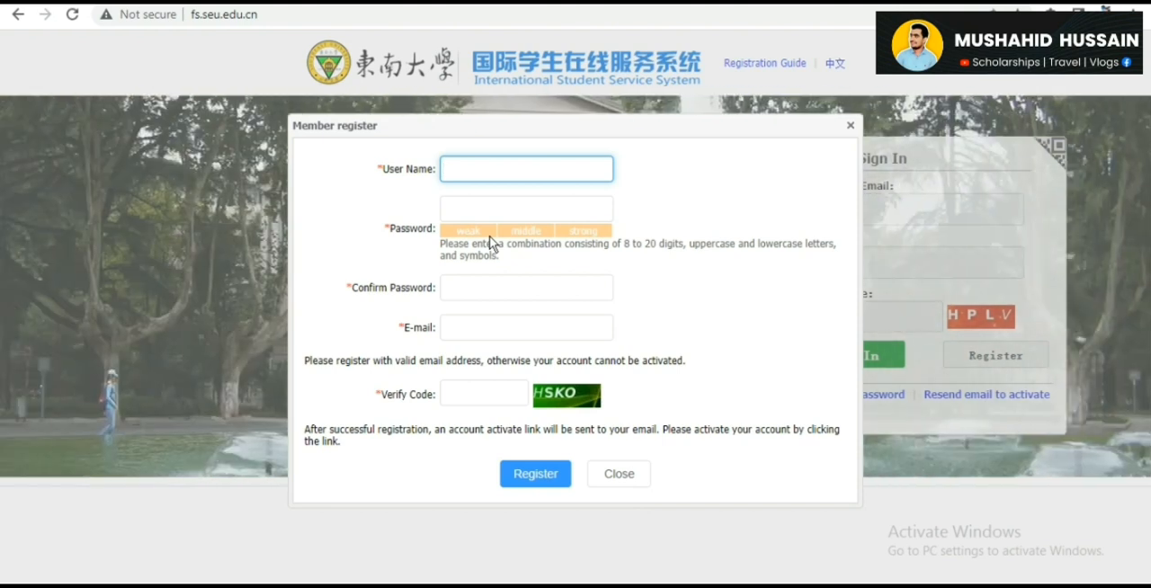
{"action": "key", "text": "Tab"}
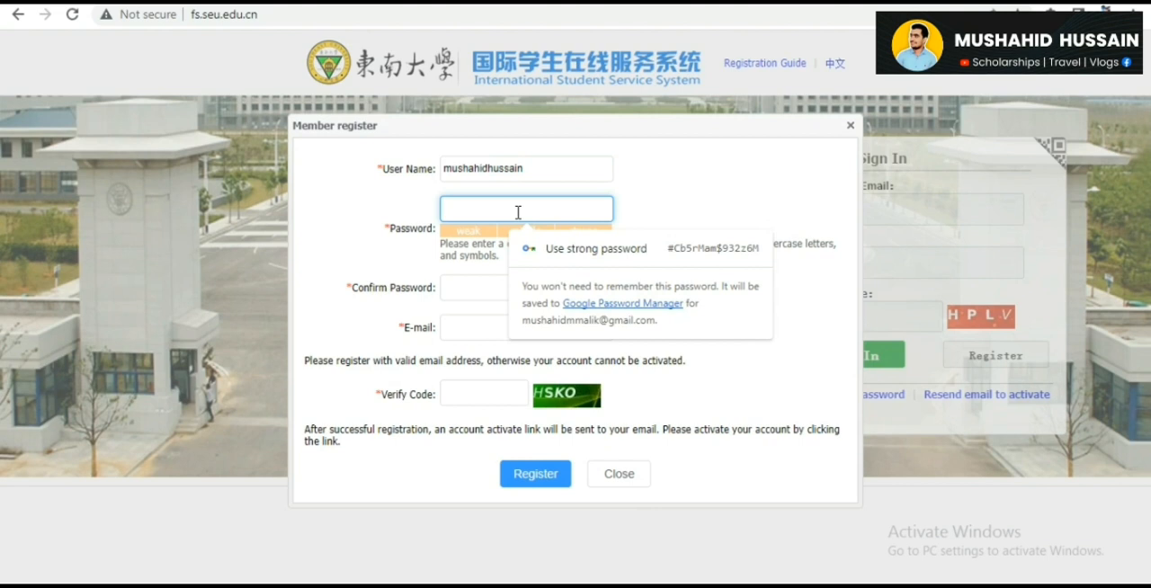
- Enter the account password and repeat it in the confirmation field
{"action": "type", "text": "••••••••••"}
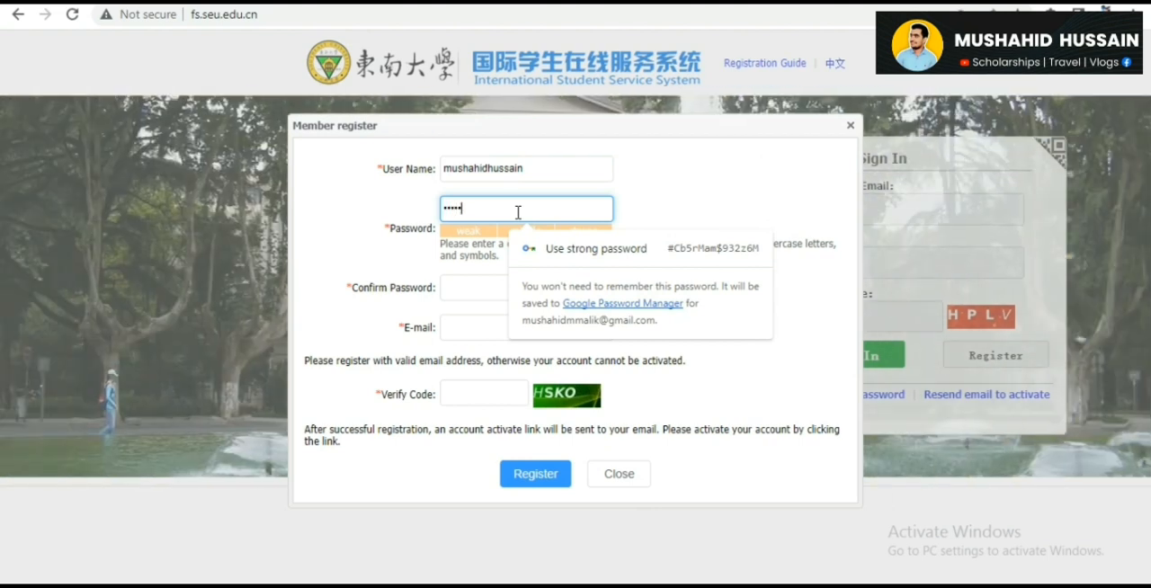
{"action": "type", "text": "••"}
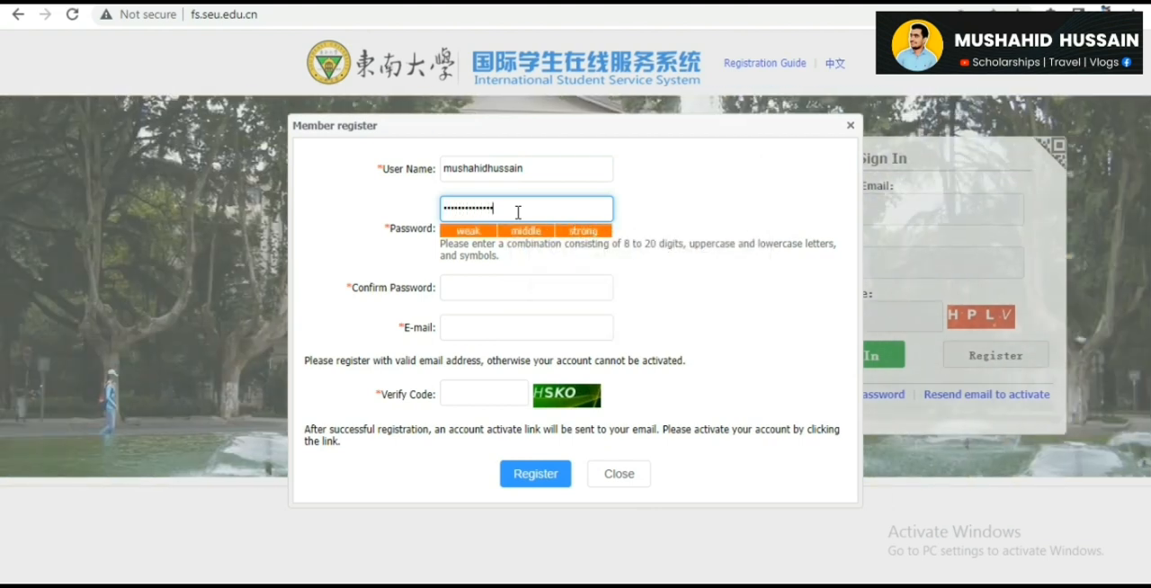
{"action": "key", "text": "Tab"}
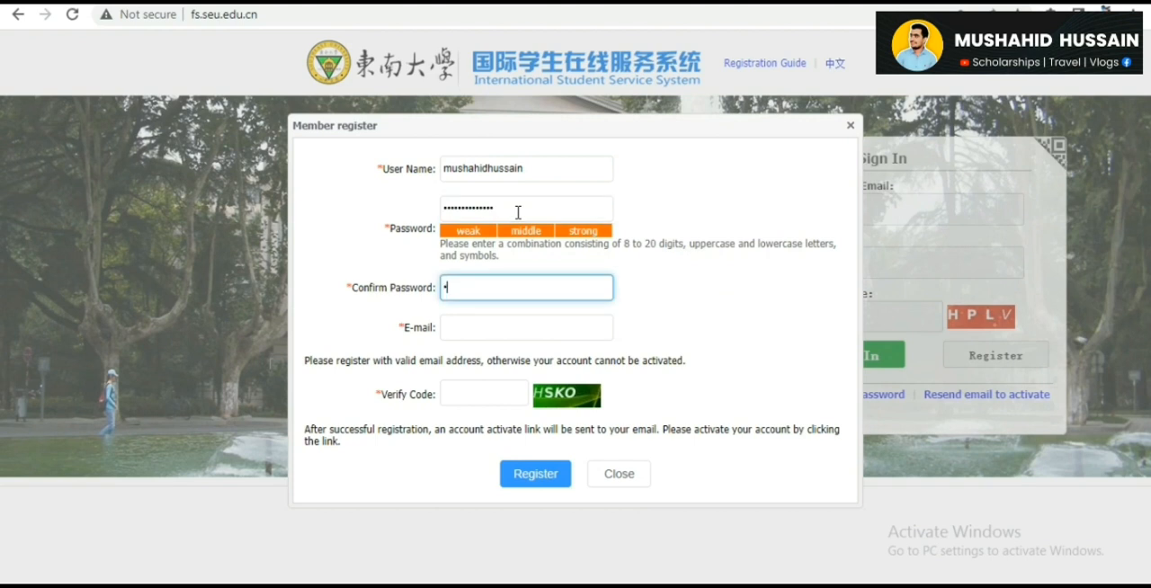
{"action": "type", "text": "••••••••••"}
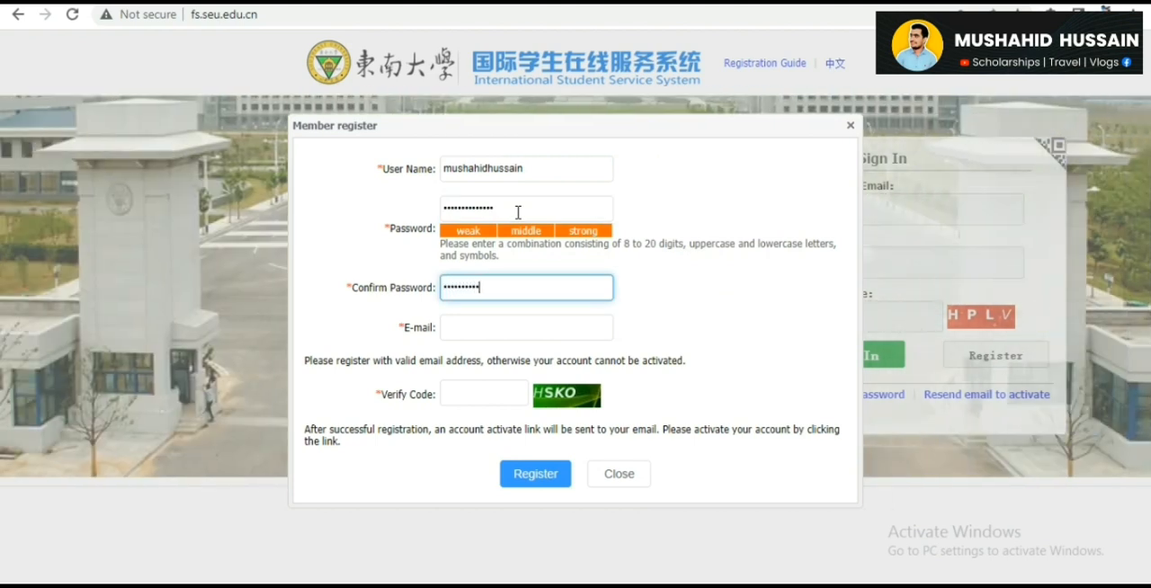
{"action": "key", "text": "Tab"}
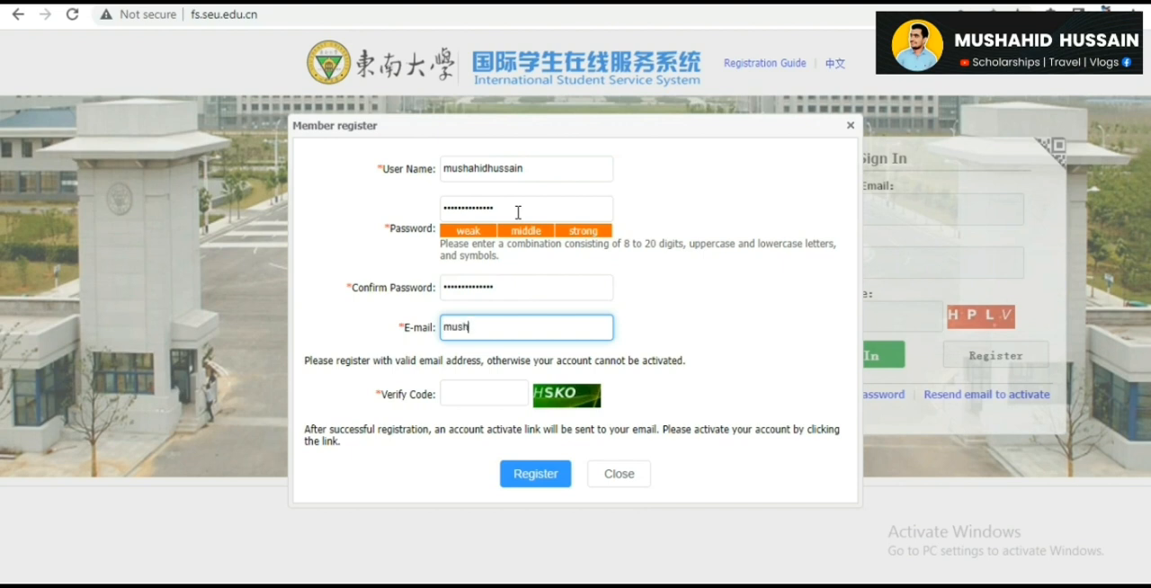
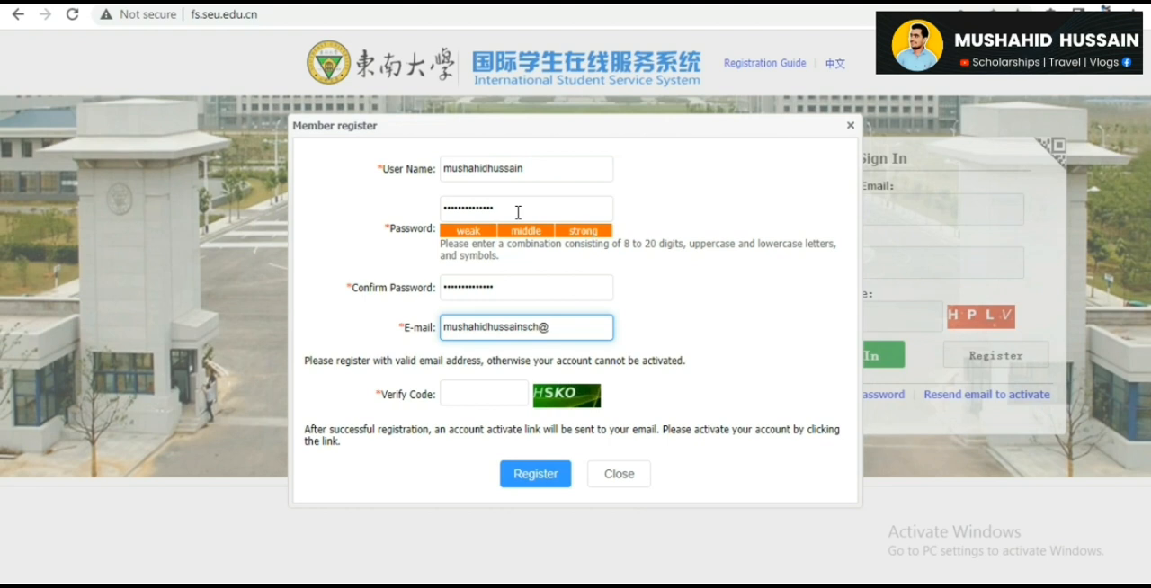
- Fill in the account's e-mail address in the registration form
{"action": "key", "text": "Tab"}
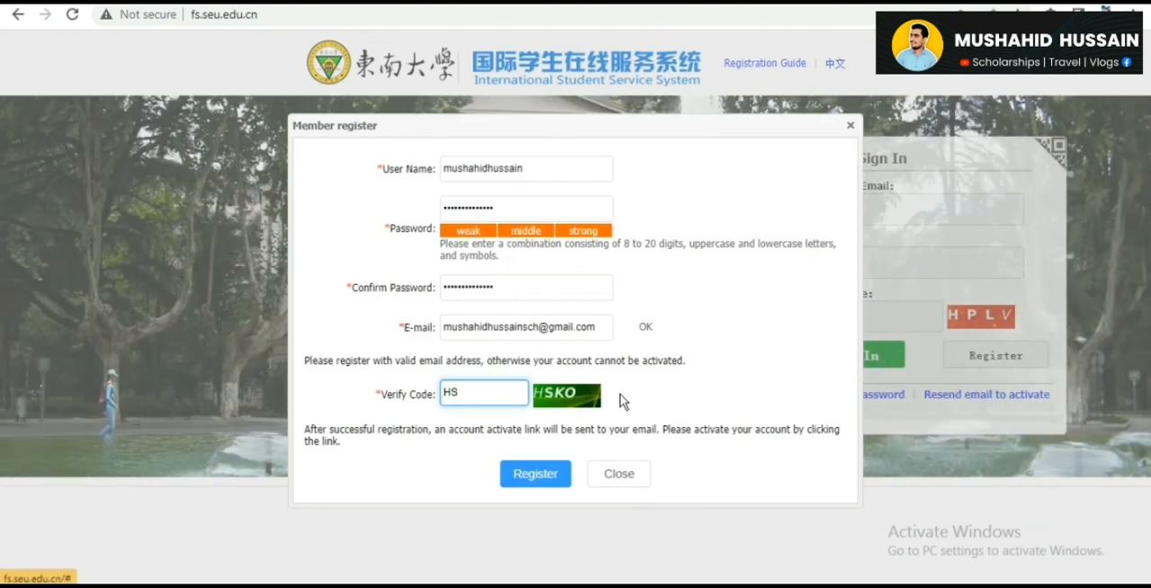
- Enter the verify code shown in the image and try to submit the registration
{"action": "type", "text": "HSKO"}
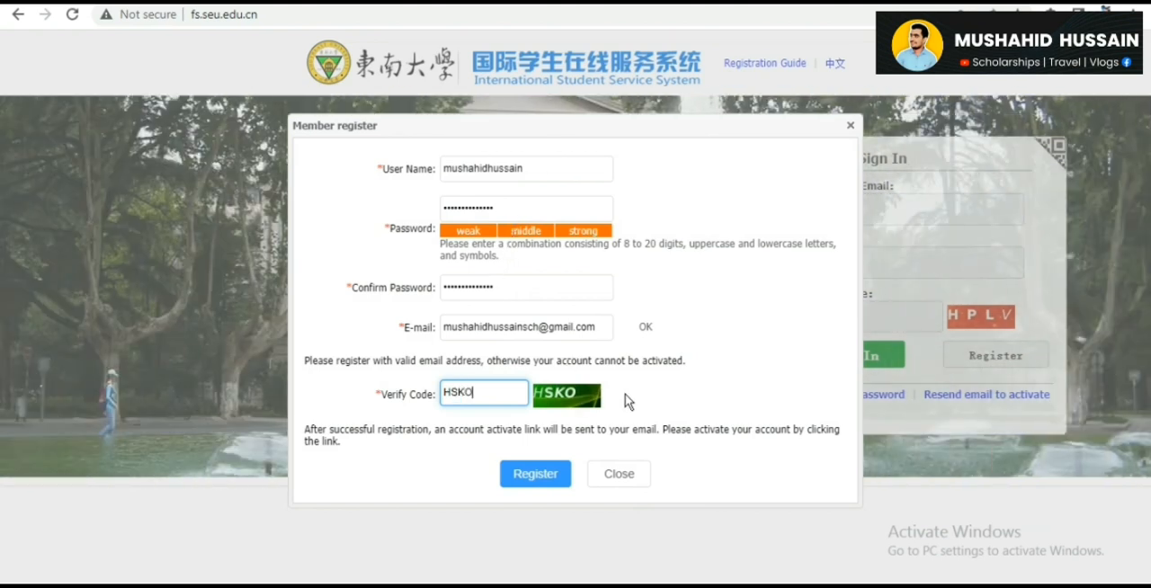
{"action": "left_click", "coordinate": [542, 476]}
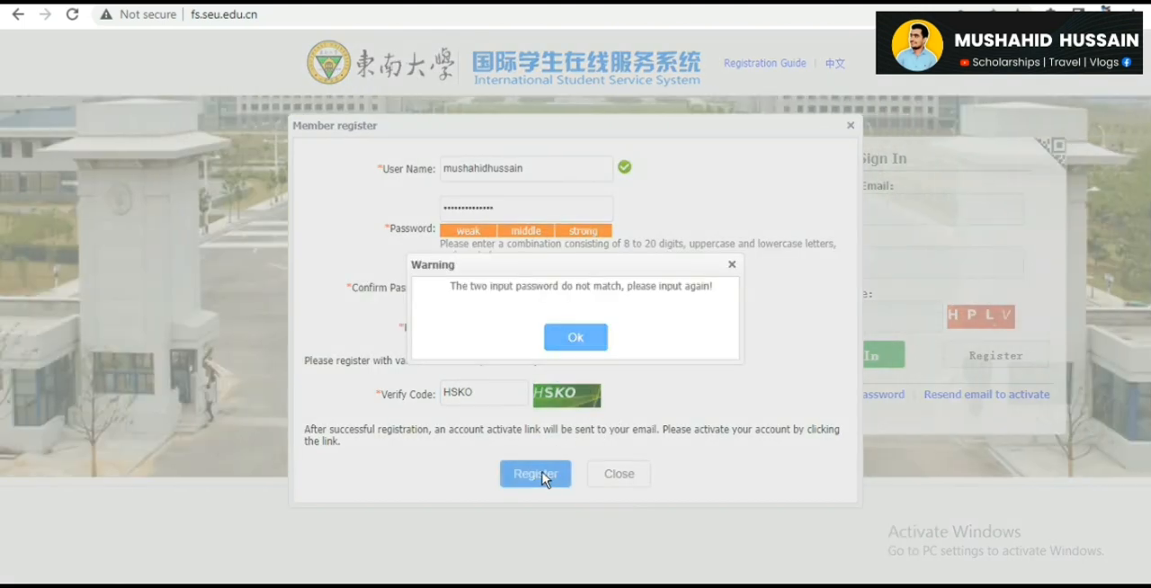
{"action": "left_click", "coordinate": [577, 338]}
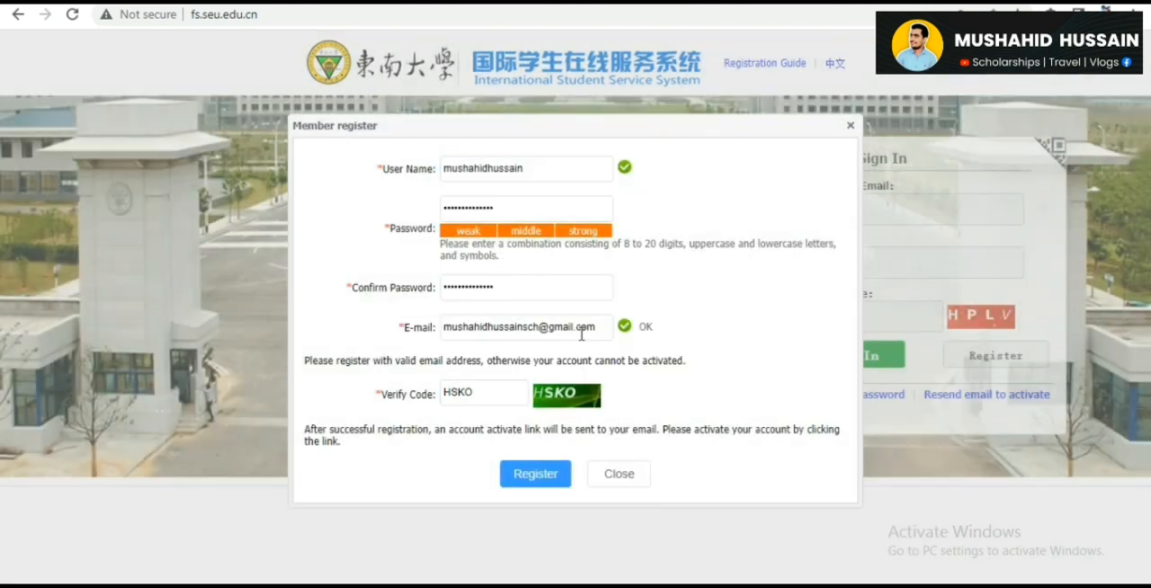
- Replace the account password in both the password and confirmation fields and submit the registration
{"action": "left_click", "coordinate": [514, 203]}
{"action": "double_click", "coordinate": [513, 206]}
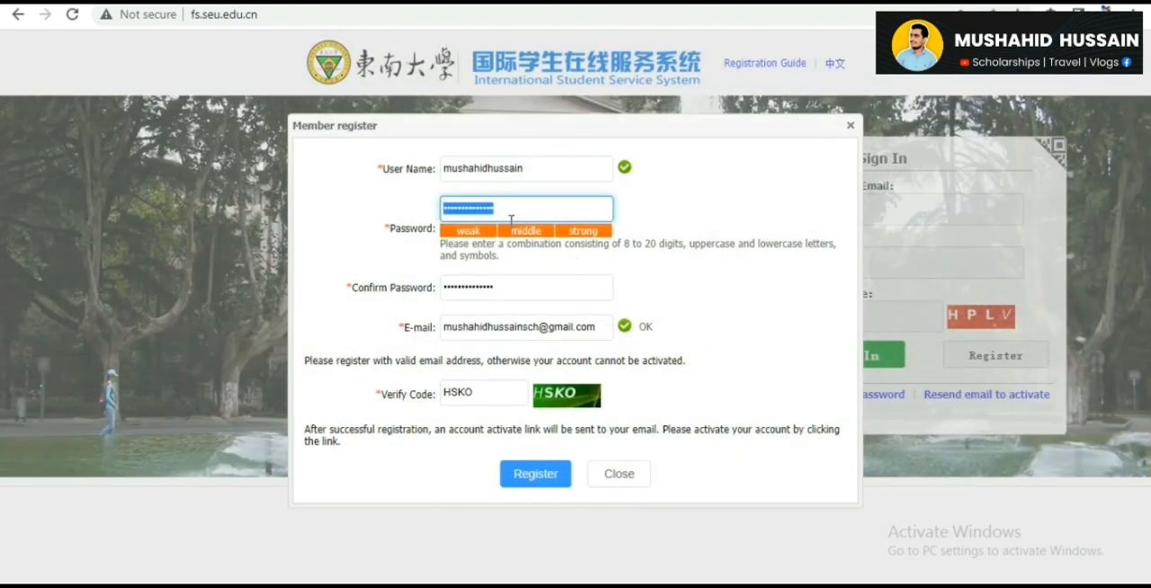
{"action": "key", "text": "BackSpace"}
{"action": "type", "text": "••••••••••"}
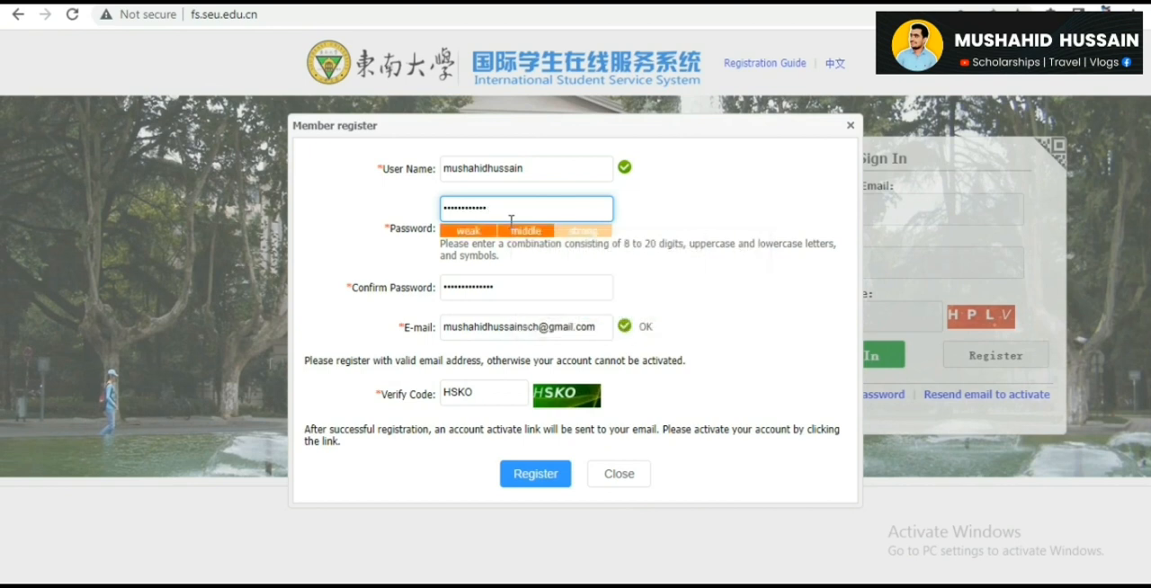
{"action": "type", "text": "•"}
{"action": "key", "text": "Tab"}
{"action": "type", "text": "•••"}
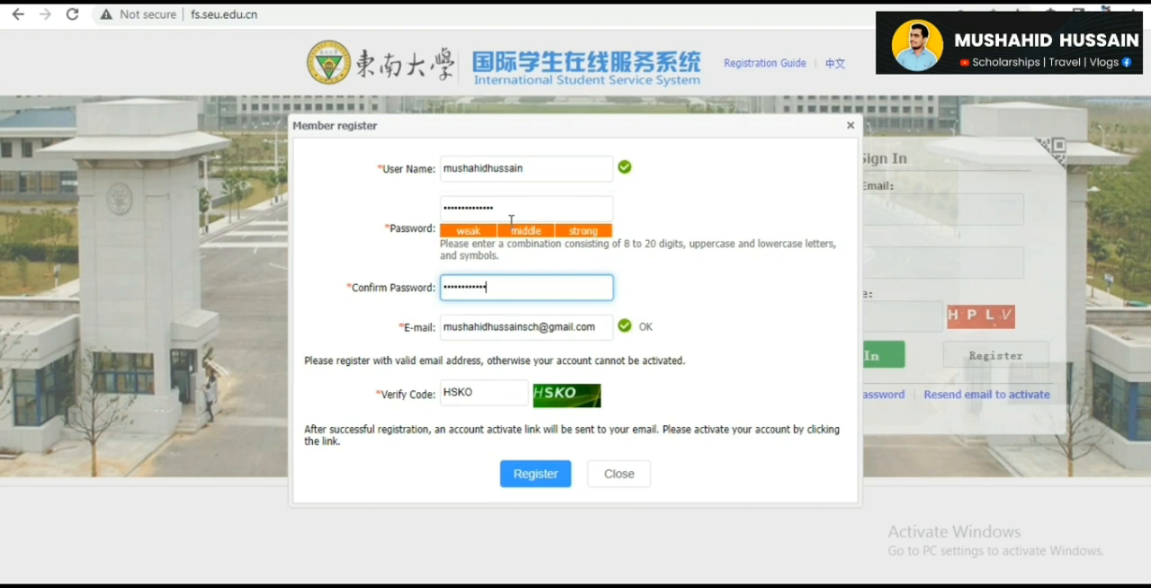
{"action": "left_click", "coordinate": [535, 477]}
{"action": "left_click", "coordinate": [584, 341]}
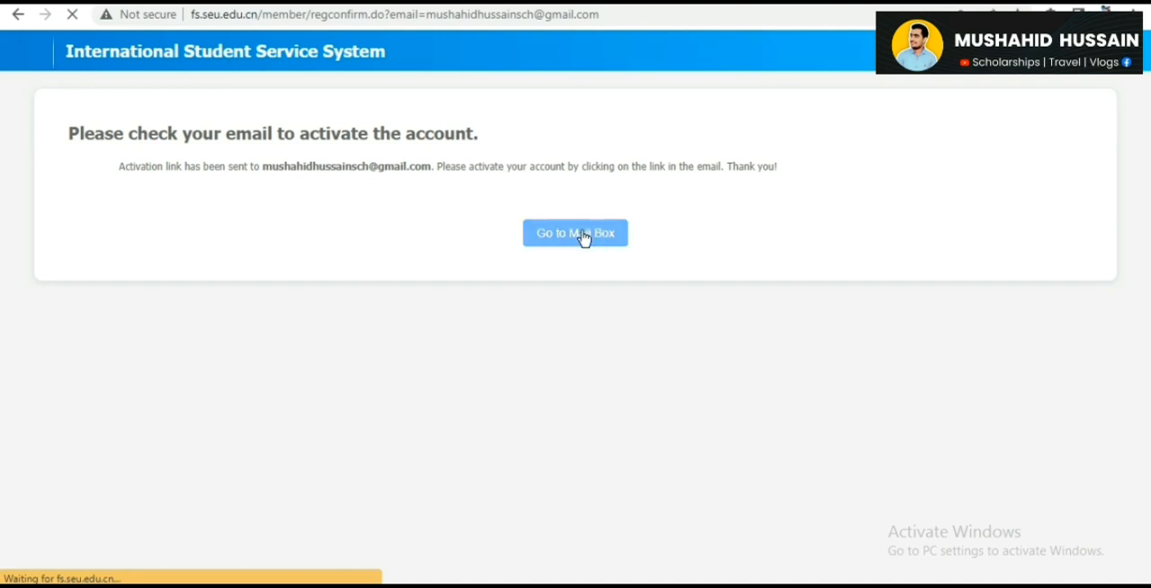
- Switch to the Gmail inbox and activate the account through the link in the "seu Online Application System for International Students" email
{"action": "left_click", "coordinate": [911, 258]}
{"action": "left_click", "coordinate": [576, 256]}
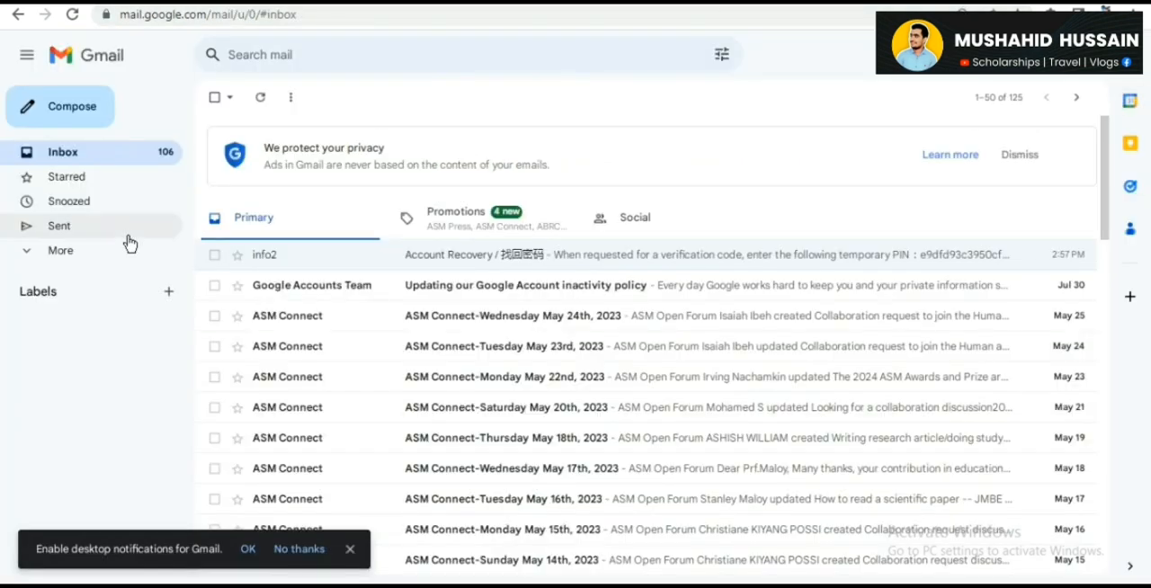
{"action": "left_click", "coordinate": [72, 16]}
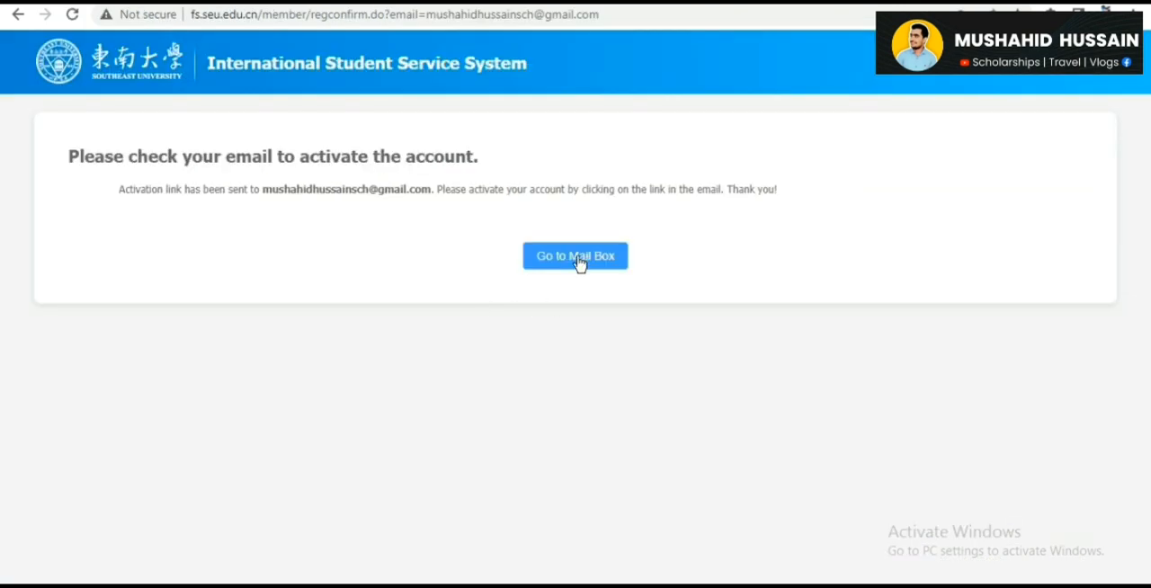
{"action": "left_click", "coordinate": [579, 261]}
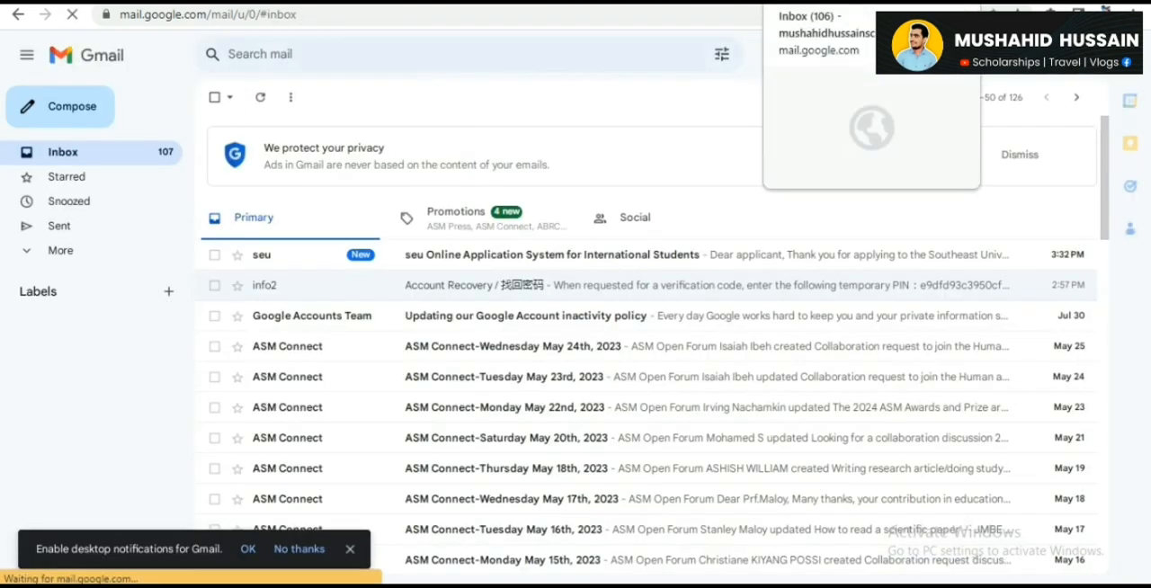
{"action": "left_click", "coordinate": [562, 255]}
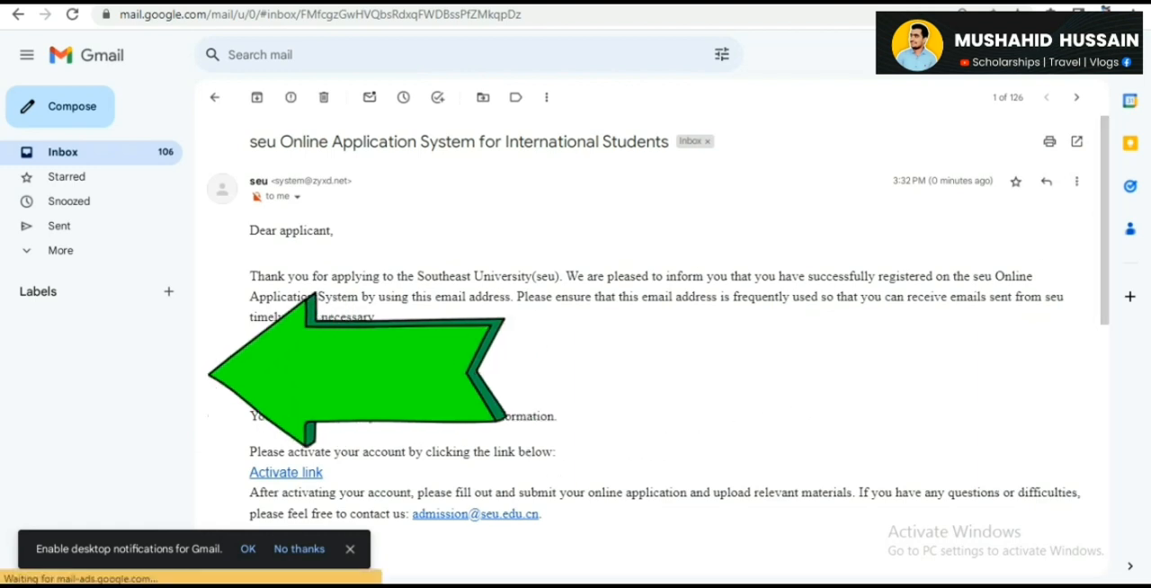
{"action": "left_click", "coordinate": [301, 473]}
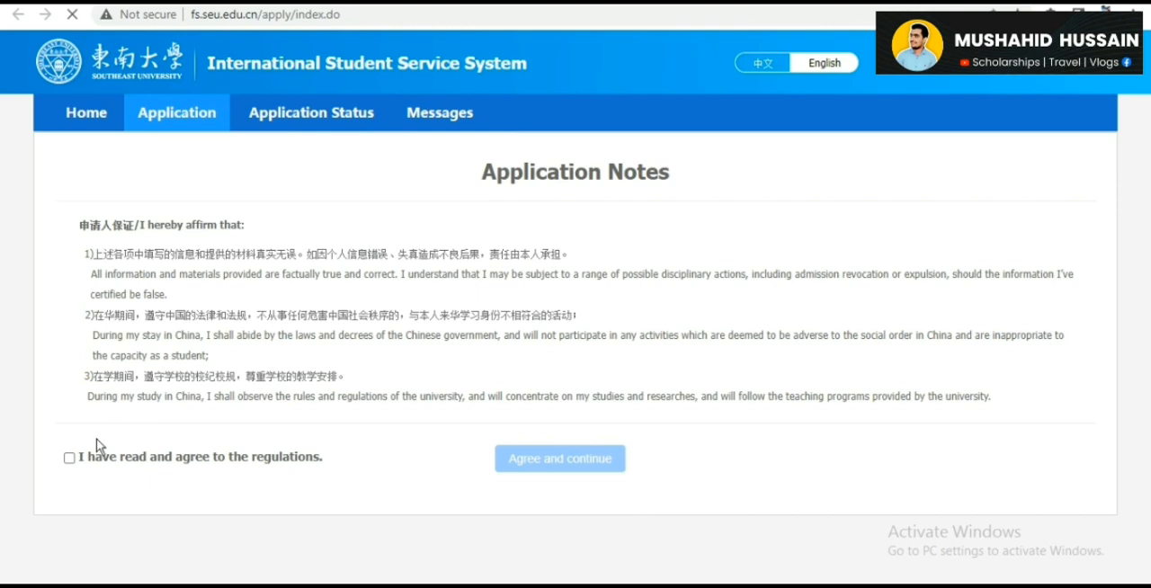
- Agree to the application regulations and continue with the Chinese Government Scholarship program as a Master Student
{"action": "left_click", "coordinate": [69, 459]}
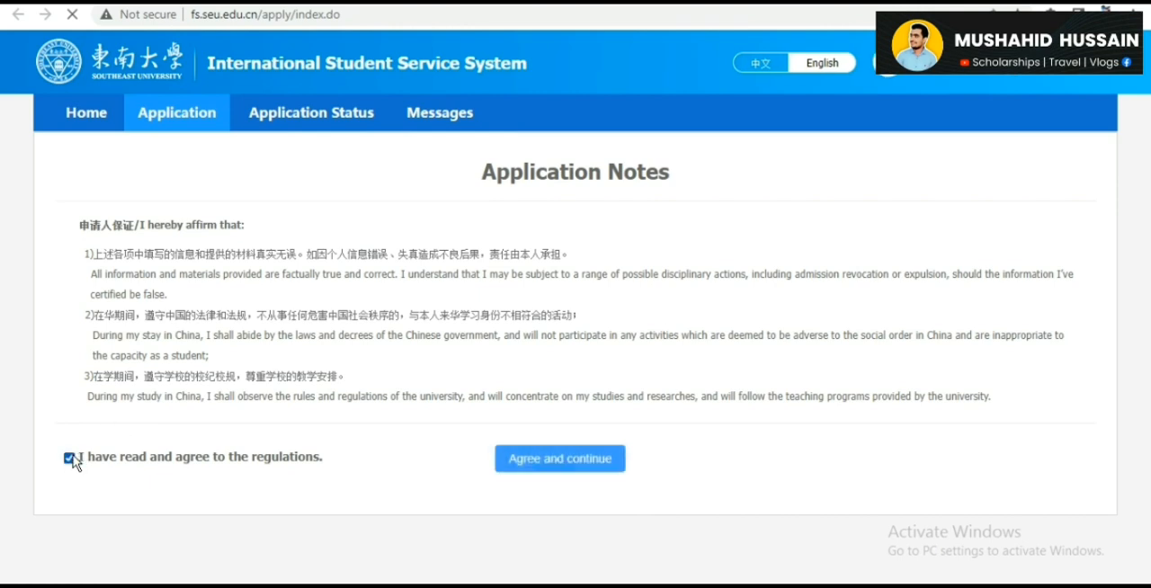
{"action": "left_click", "coordinate": [589, 461]}
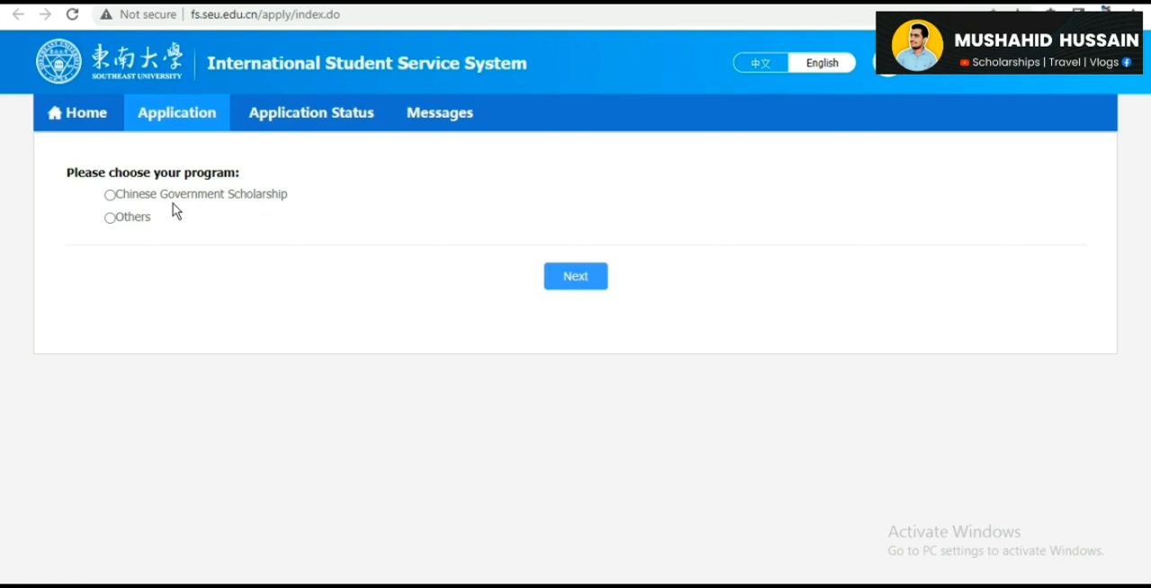
{"action": "left_click", "coordinate": [110, 195]}
{"action": "left_click", "coordinate": [600, 286]}
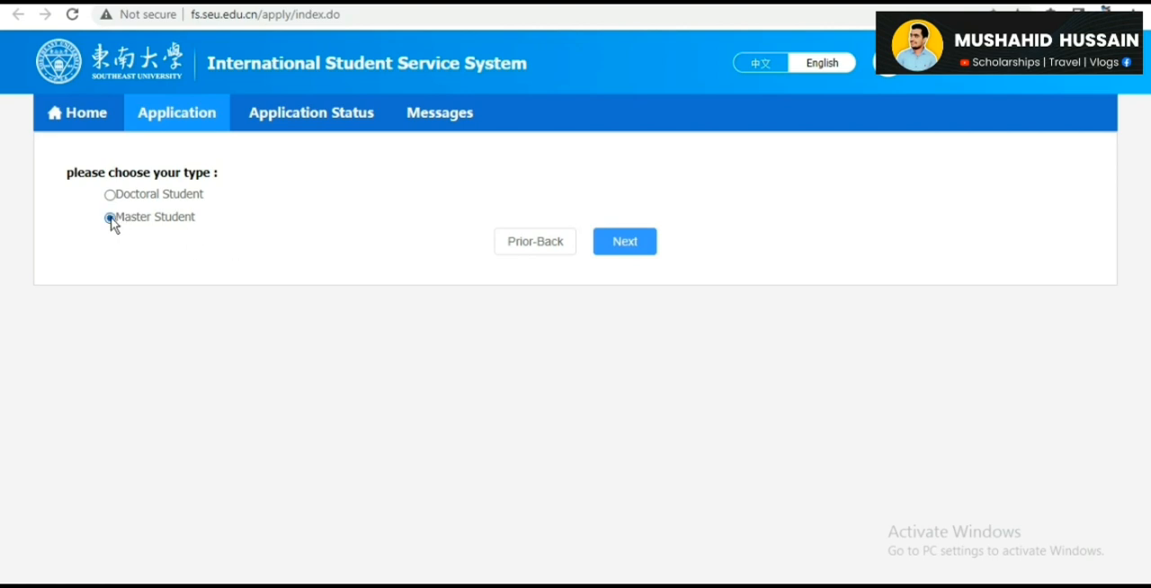
{"action": "left_click", "coordinate": [620, 259]}
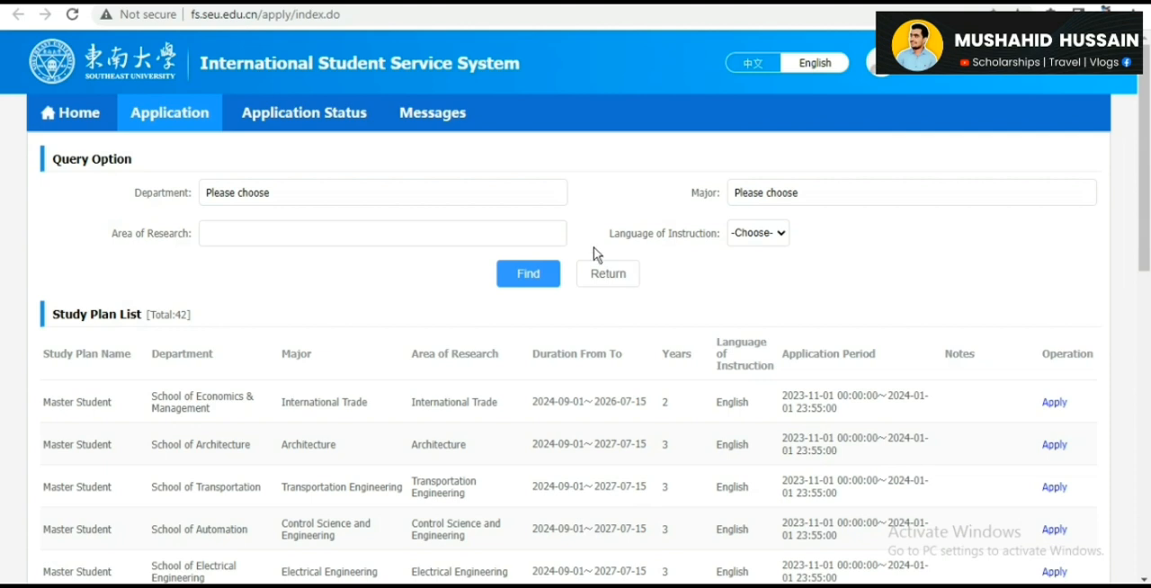
- Find study plans for the Institute of Life Science with the Biology major, and start an application for the Biology plan
{"action": "left_click", "coordinate": [475, 197]}
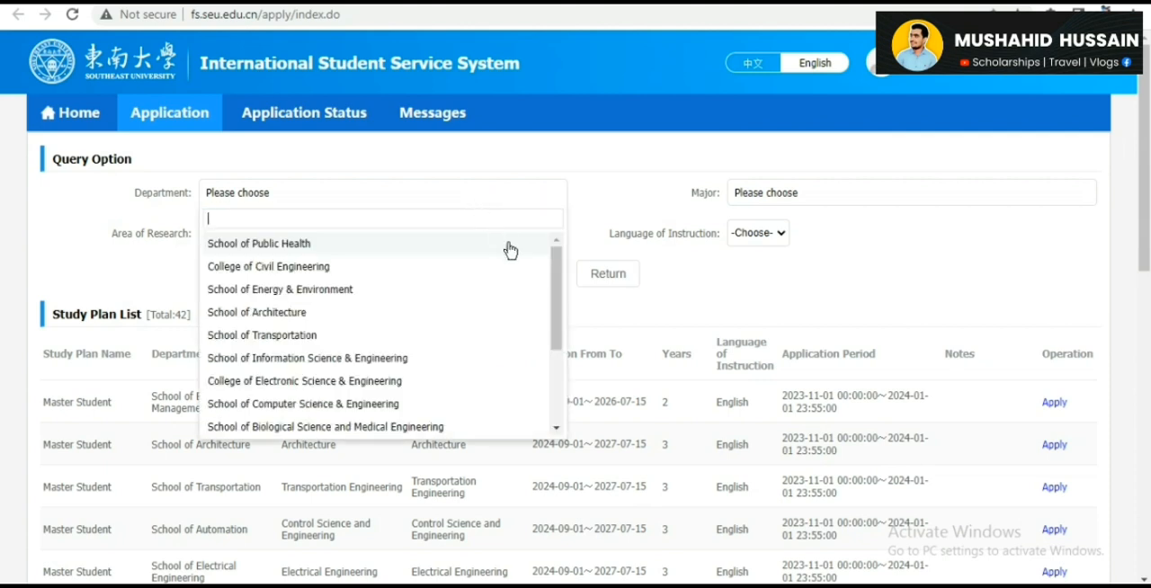
{"action": "left_click_drag", "start_coordinate": [558, 285], "coordinate": [564, 365]}
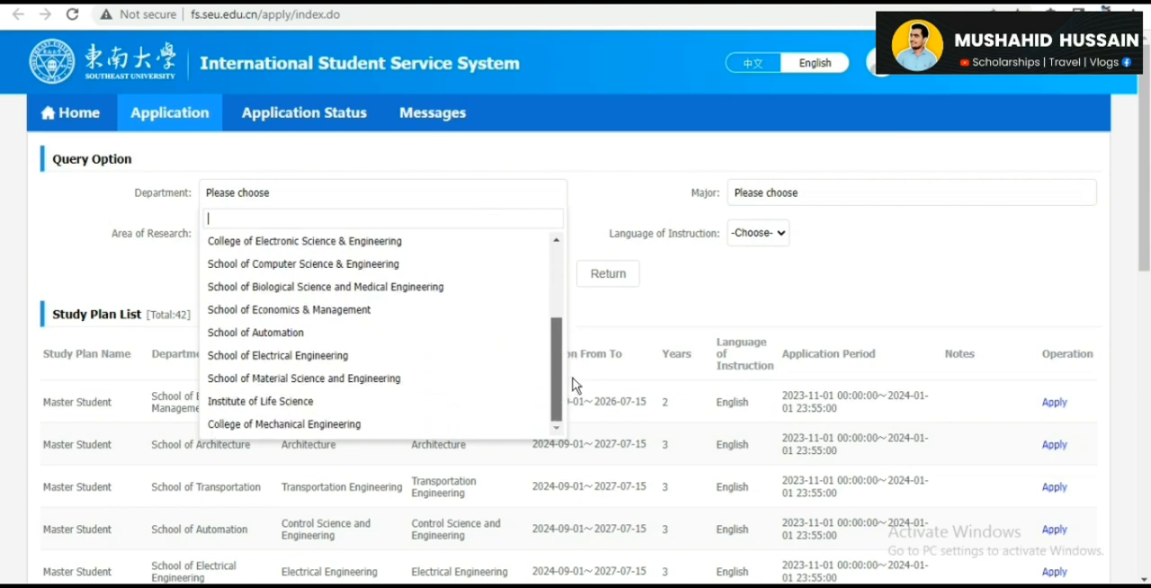
{"action": "left_click", "coordinate": [483, 402]}
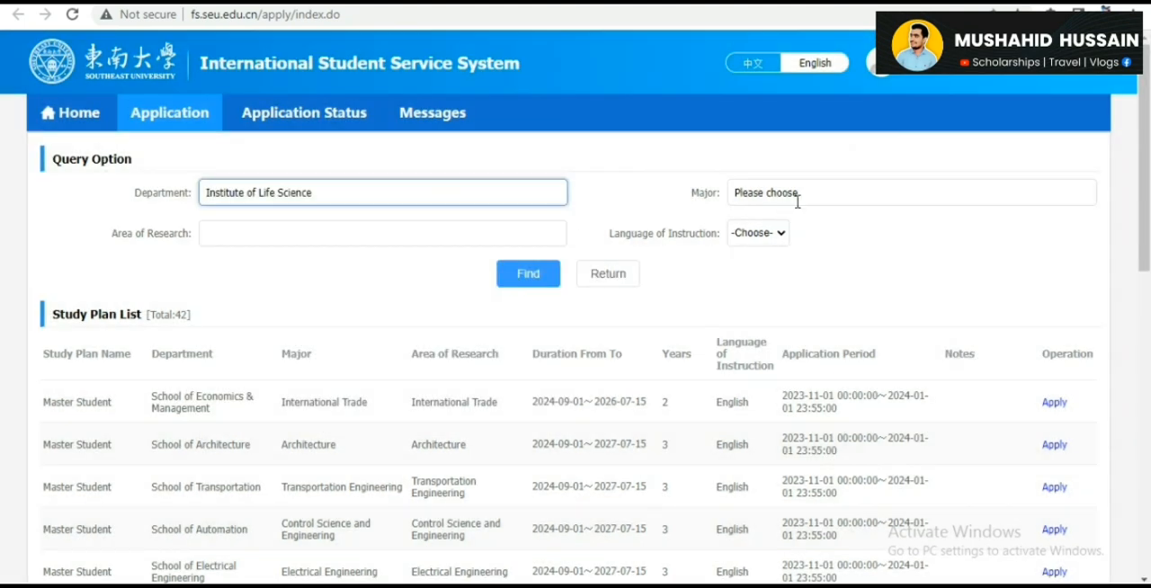
{"action": "left_click", "coordinate": [797, 202]}
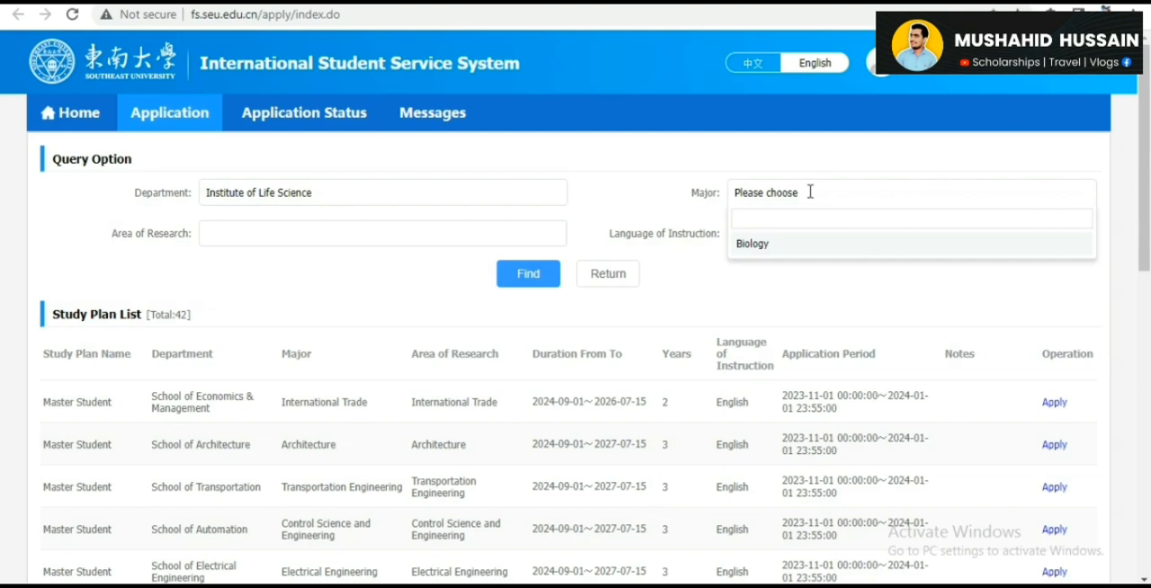
{"action": "left_click", "coordinate": [769, 247]}
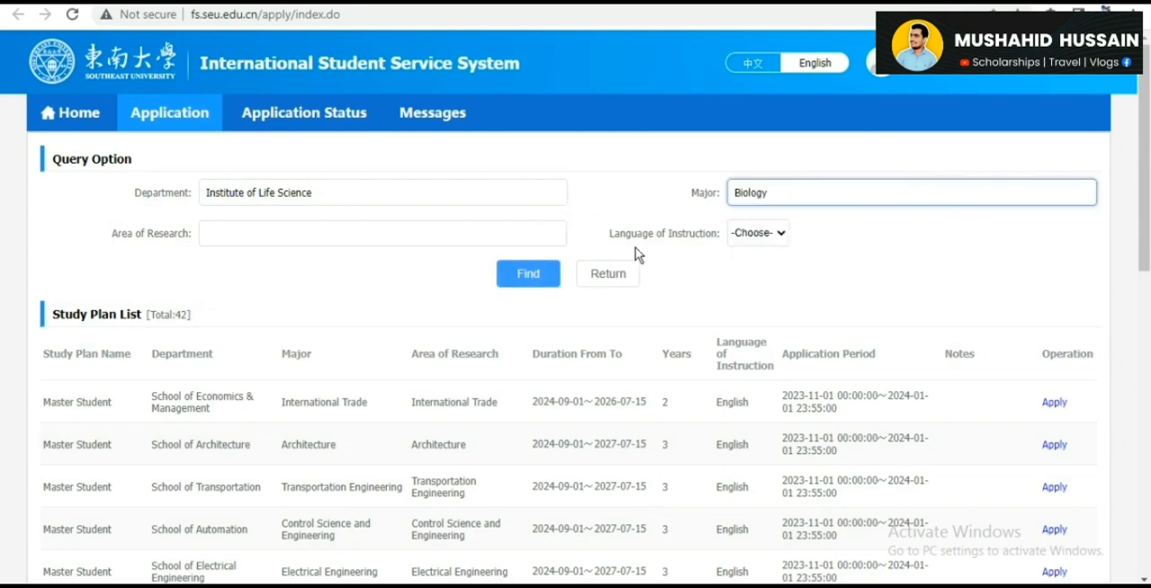
{"action": "left_click", "coordinate": [534, 272]}
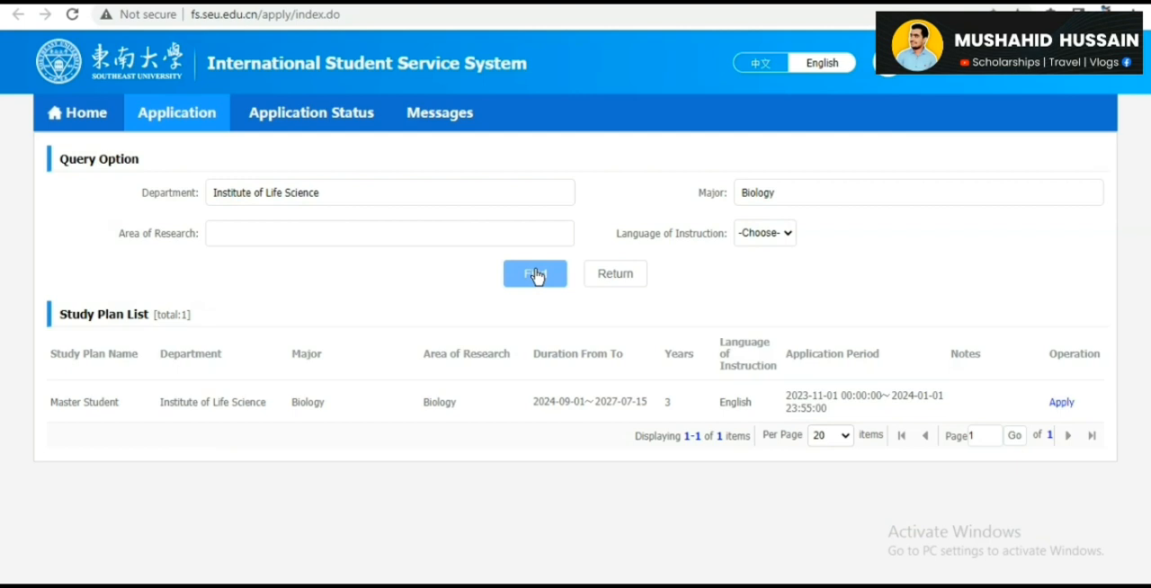
{"action": "left_click", "coordinate": [1063, 405]}
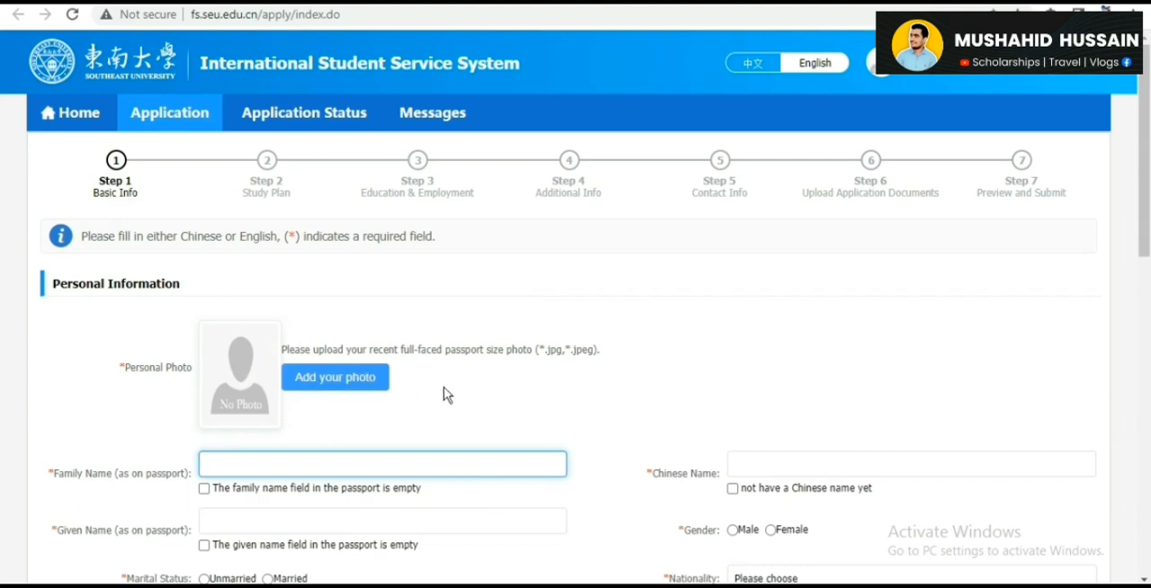
- Mark in the Personal Information section that the applicant does not have a Chinese name yet
{"action": "left_click_drag", "start_coordinate": [1146, 216], "coordinate": [1146, 304]}
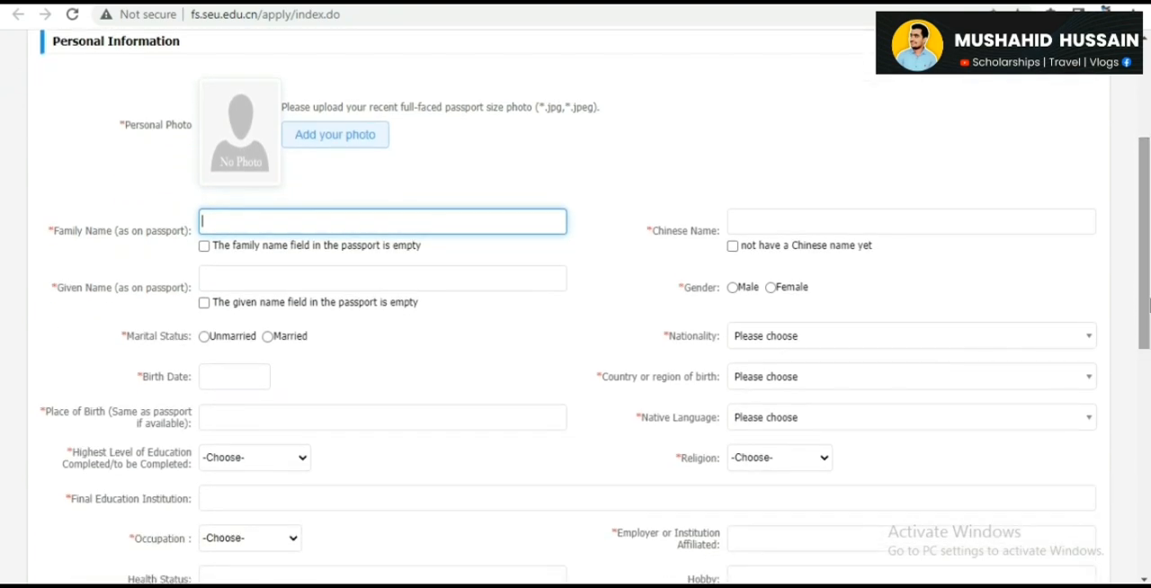
{"action": "left_click", "coordinate": [733, 246]}
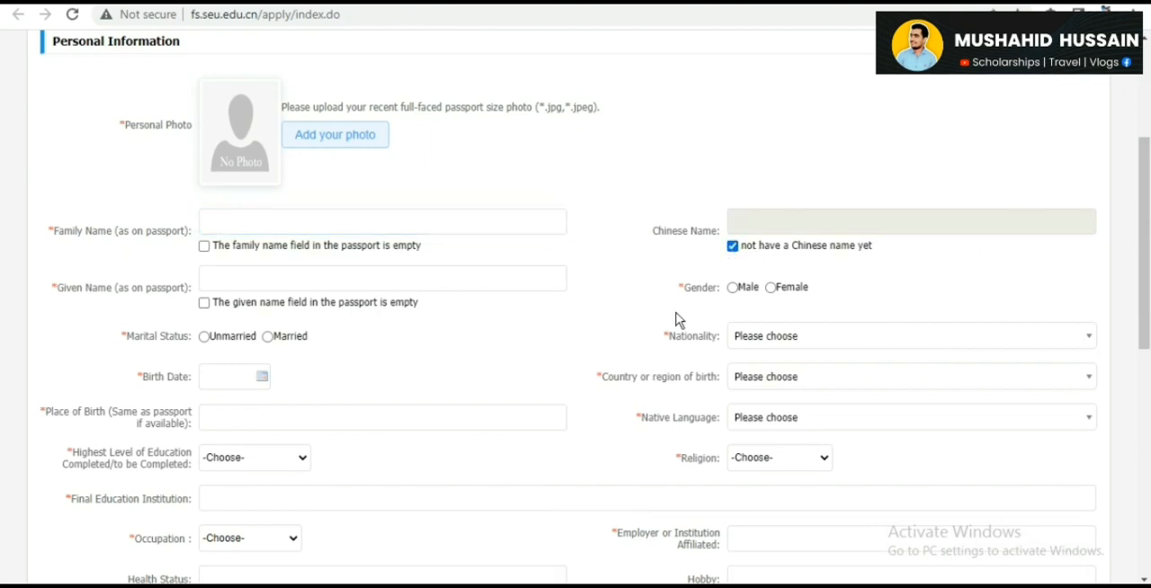
- Set the applicant's occupation to Employee in the Personal Information section
{"action": "left_click_drag", "start_coordinate": [684, 287], "coordinate": [680, 285]}
{"action": "left_click_drag", "start_coordinate": [1145, 235], "coordinate": [1147, 344]}
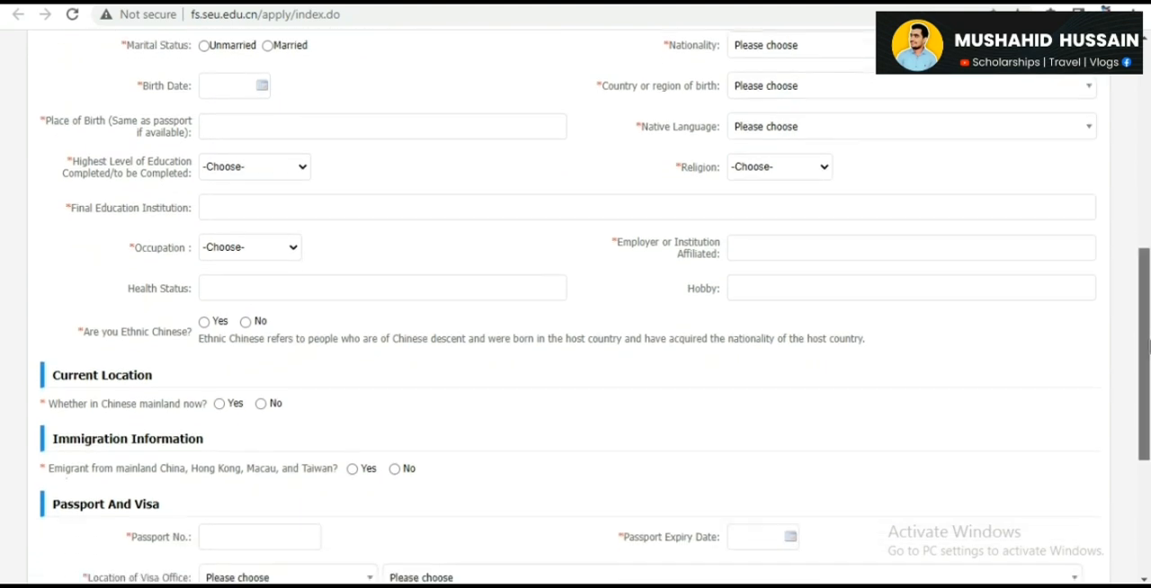
{"action": "left_click", "coordinate": [264, 248]}
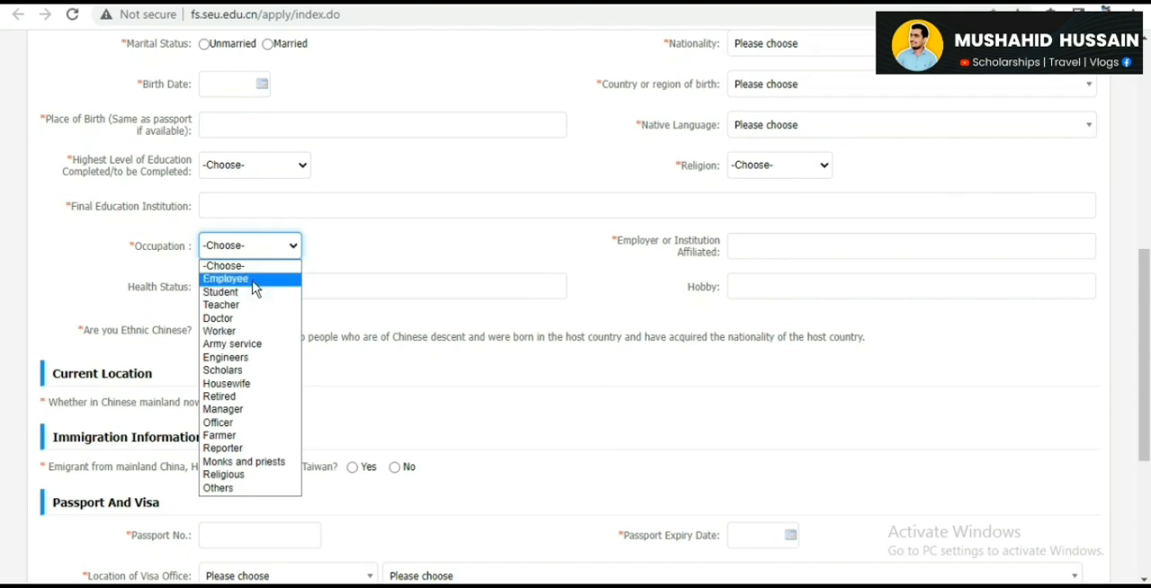
{"action": "left_click", "coordinate": [254, 280]}
{"action": "left_click", "coordinate": [784, 238]}
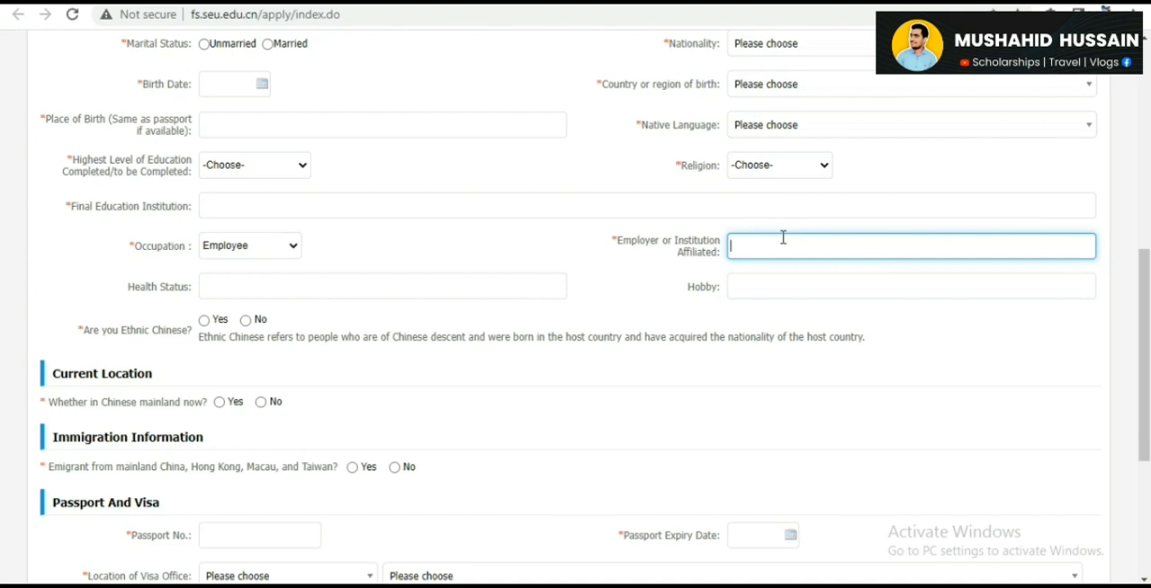
- Enter "Physically and Mentally Fit for Abroad Studies" as the applicant's health status
{"action": "left_click", "coordinate": [343, 285]}
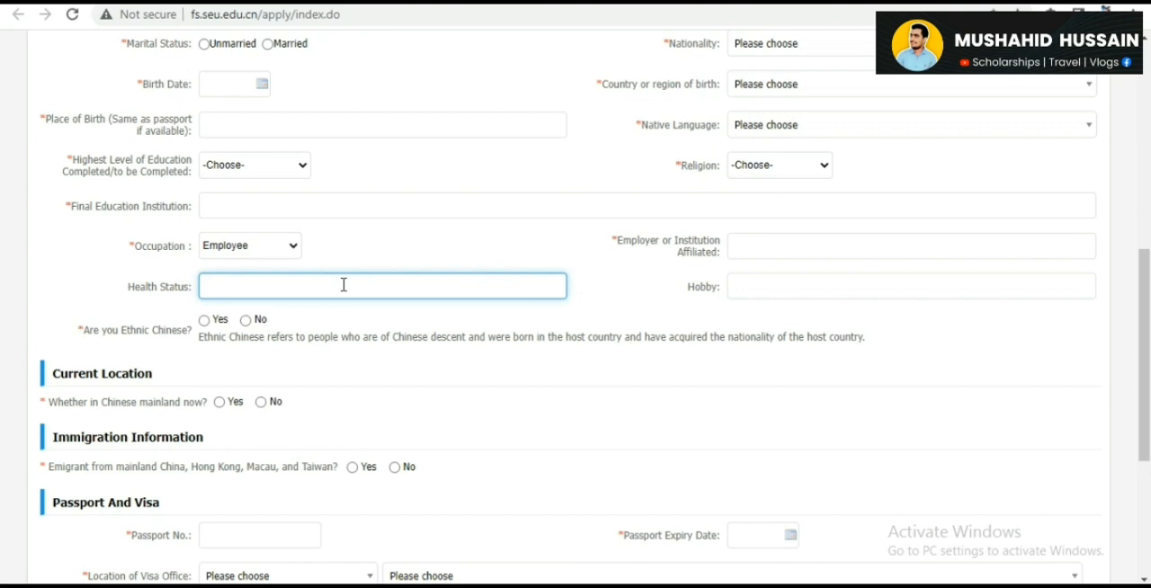
{"action": "type", "text": "Mena"}
{"action": "key", "text": "BackSpace"}
{"action": "key", "text": "BackSpace"}
{"action": "key", "text": "BackSpace"}
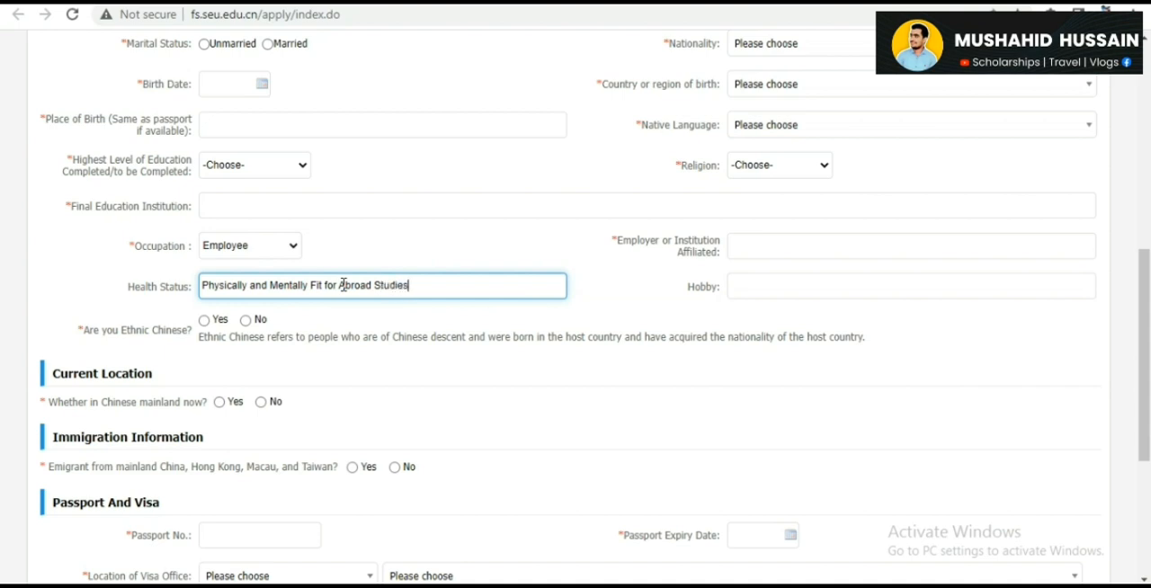
{"action": "left_click", "coordinate": [794, 282]}
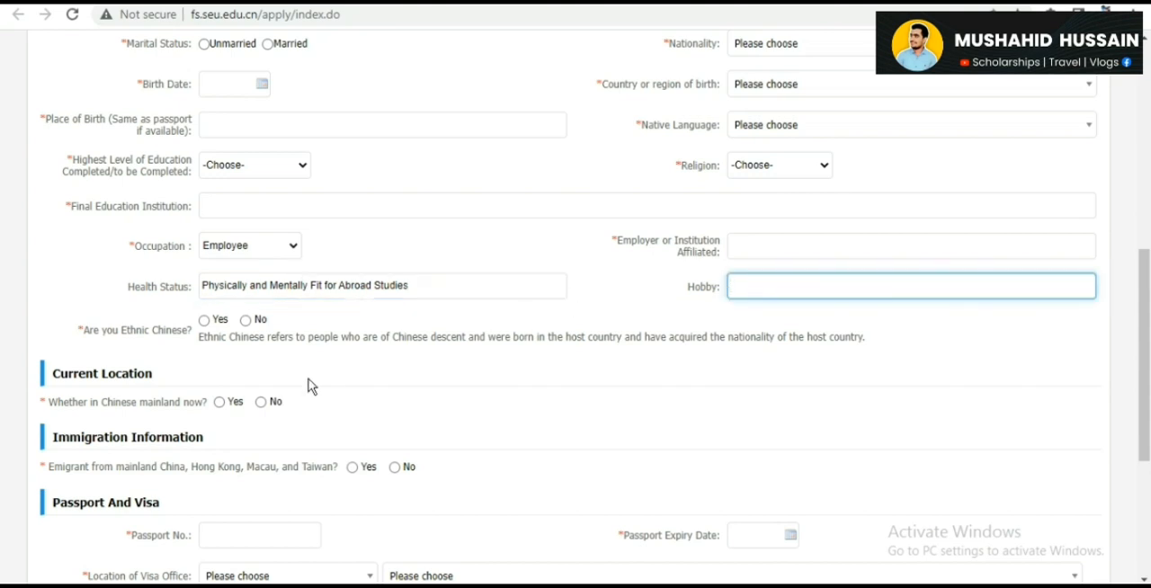
- Answer No for being in Chinese mainland and for emigration, and set the visa office location to Pakistan, Consulate-General of the People's Republic of China in Karachi
{"action": "left_click", "coordinate": [260, 403]}
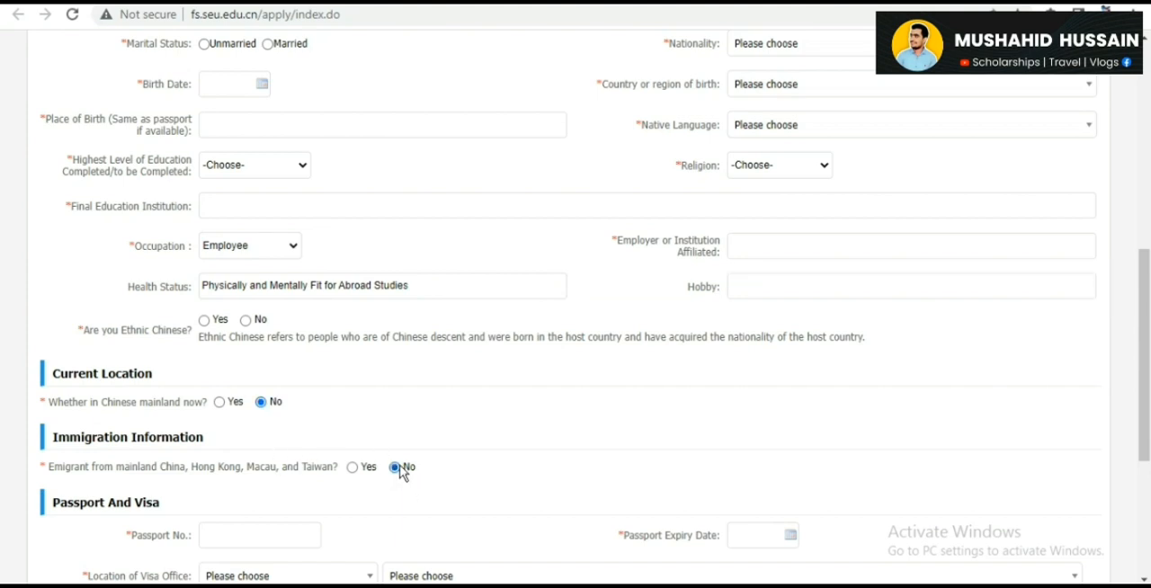
{"action": "left_click_drag", "start_coordinate": [1146, 297], "coordinate": [1146, 370]}
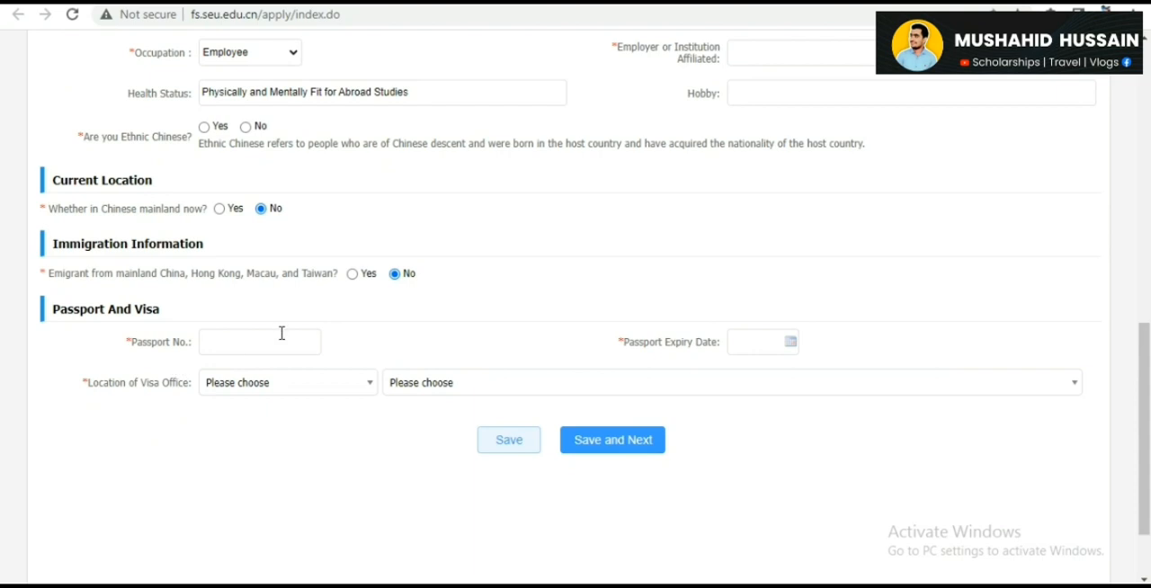
{"action": "left_click", "coordinate": [277, 383]}
{"action": "type", "text": "p"}
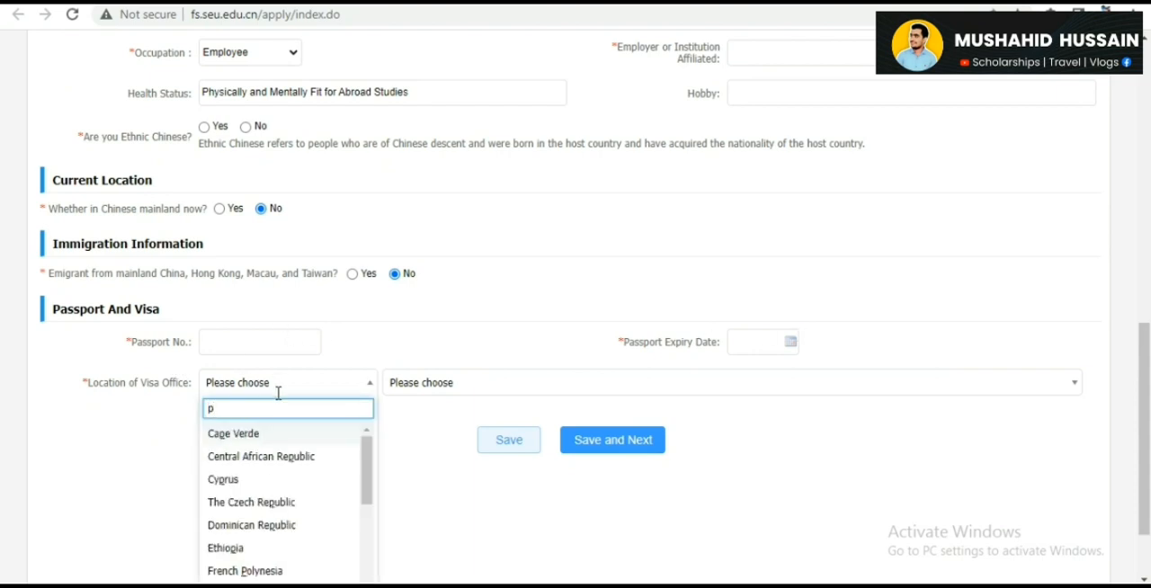
{"action": "type", "text": "aki"}
{"action": "key", "text": "Return"}
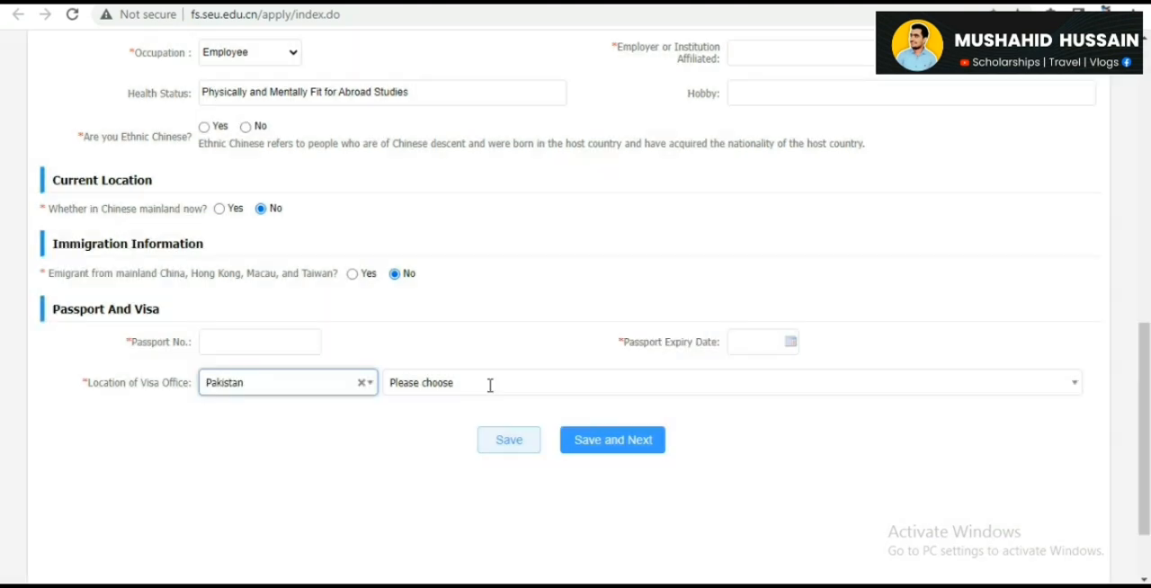
{"action": "left_click", "coordinate": [490, 385]}
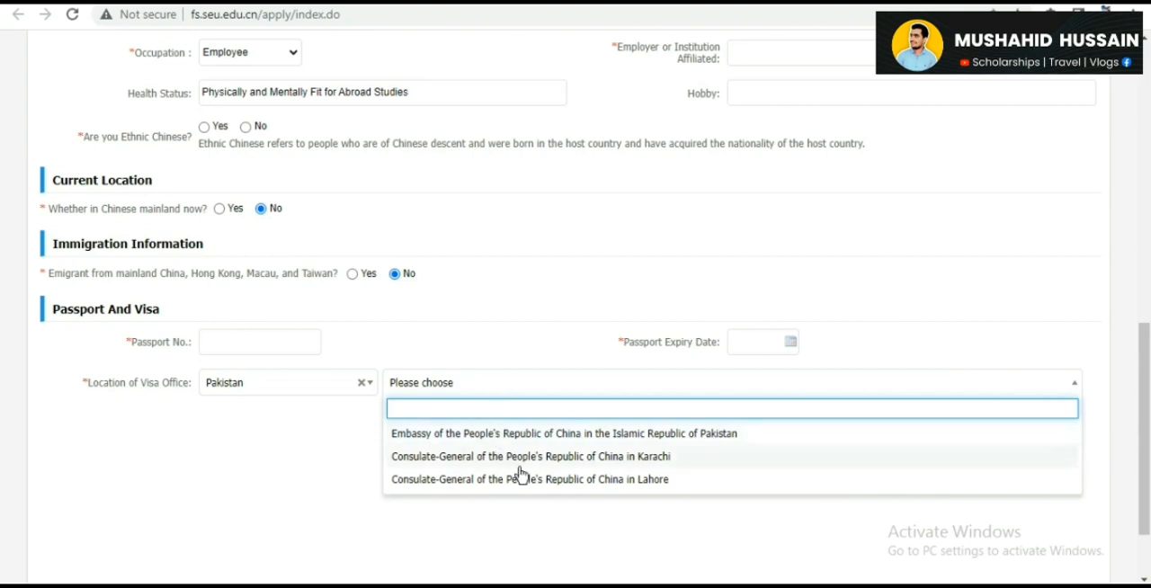
{"action": "left_click", "coordinate": [586, 456]}
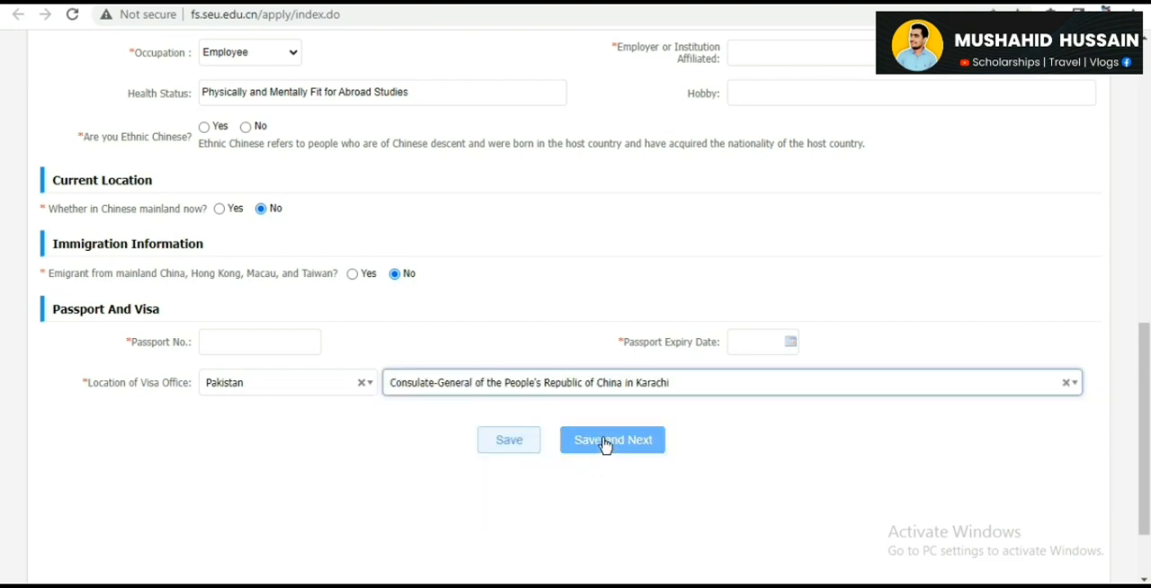
- Try to save the Basic Info page and continue, and look over the form for required entries that are missing
{"action": "left_click", "coordinate": [604, 445]}
{"action": "left_click", "coordinate": [573, 344]}
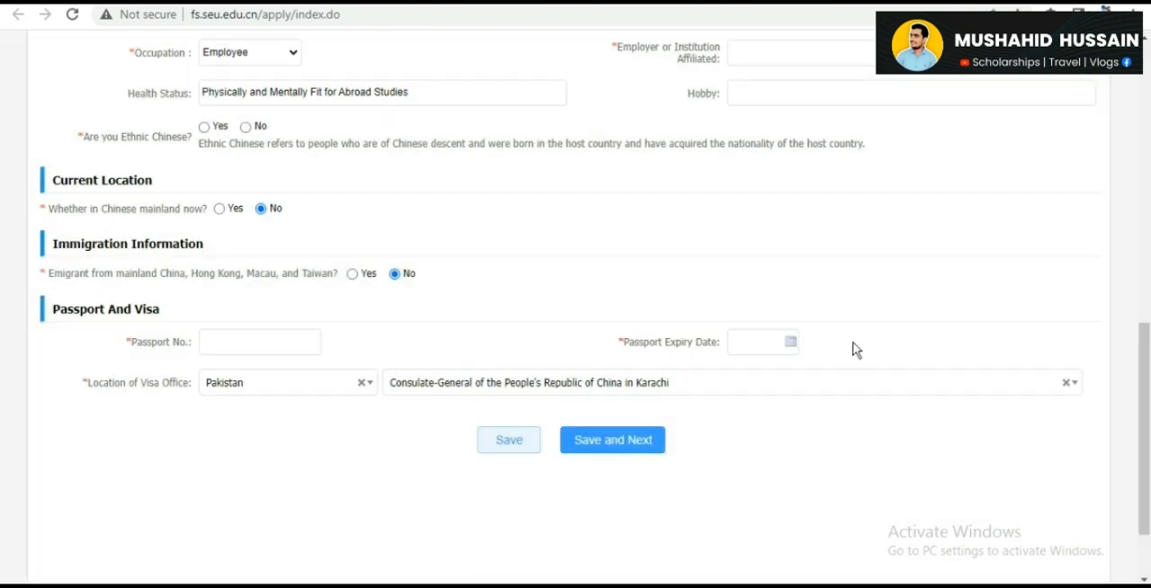
{"action": "left_click", "coordinate": [653, 450]}
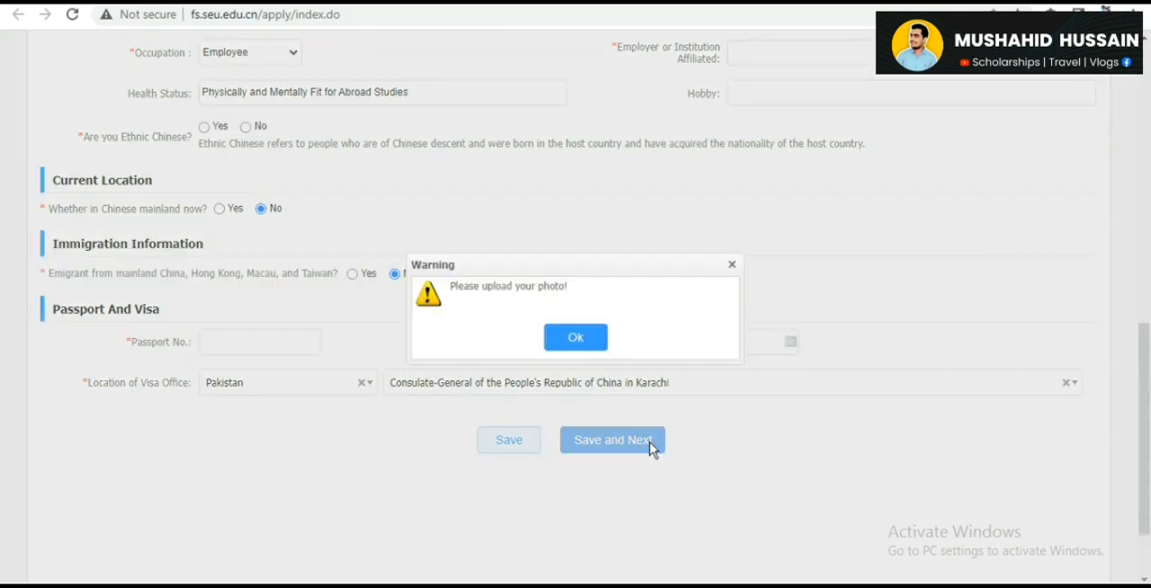
{"action": "left_click", "coordinate": [577, 346]}
{"action": "left_click_drag", "start_coordinate": [1144, 434], "coordinate": [1148, 153]}
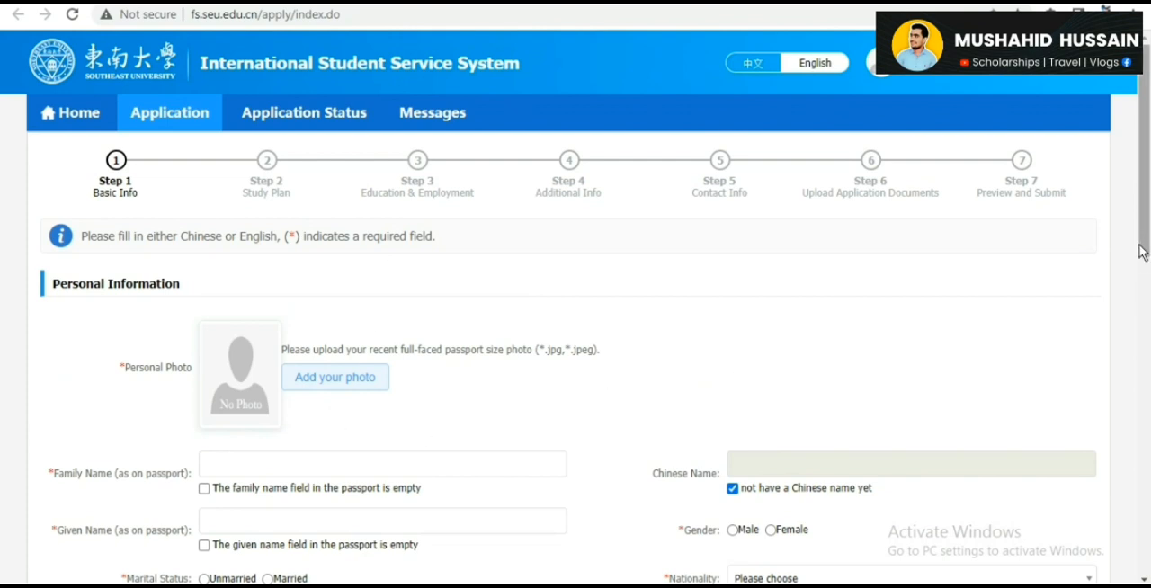
{"action": "left_click_drag", "start_coordinate": [1142, 252], "coordinate": [1146, 387]}
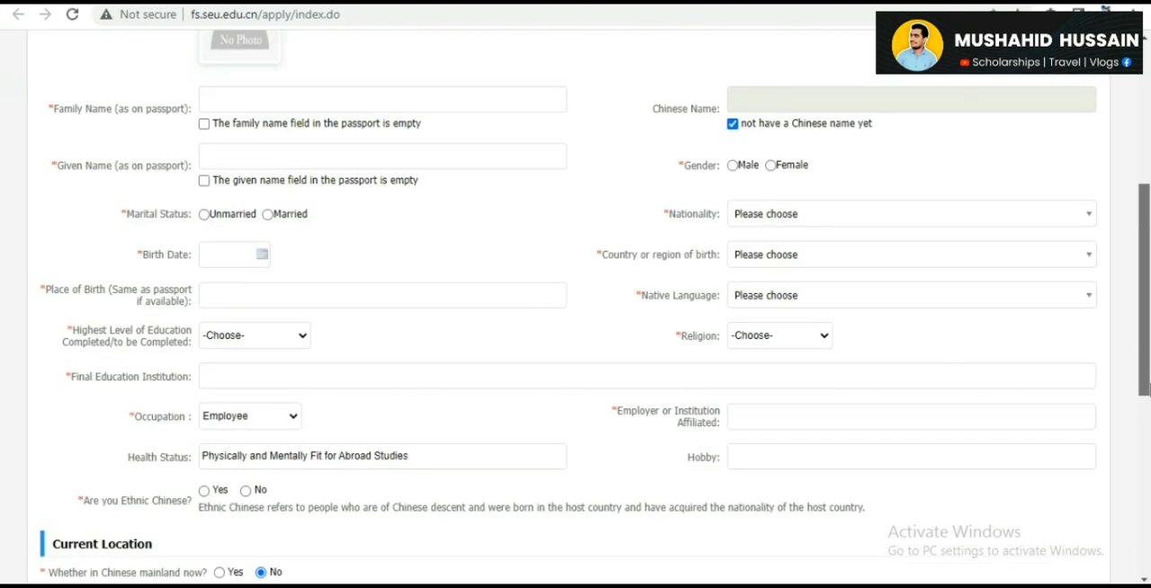
{"action": "left_click_drag", "start_coordinate": [1145, 387], "coordinate": [1144, 543]}
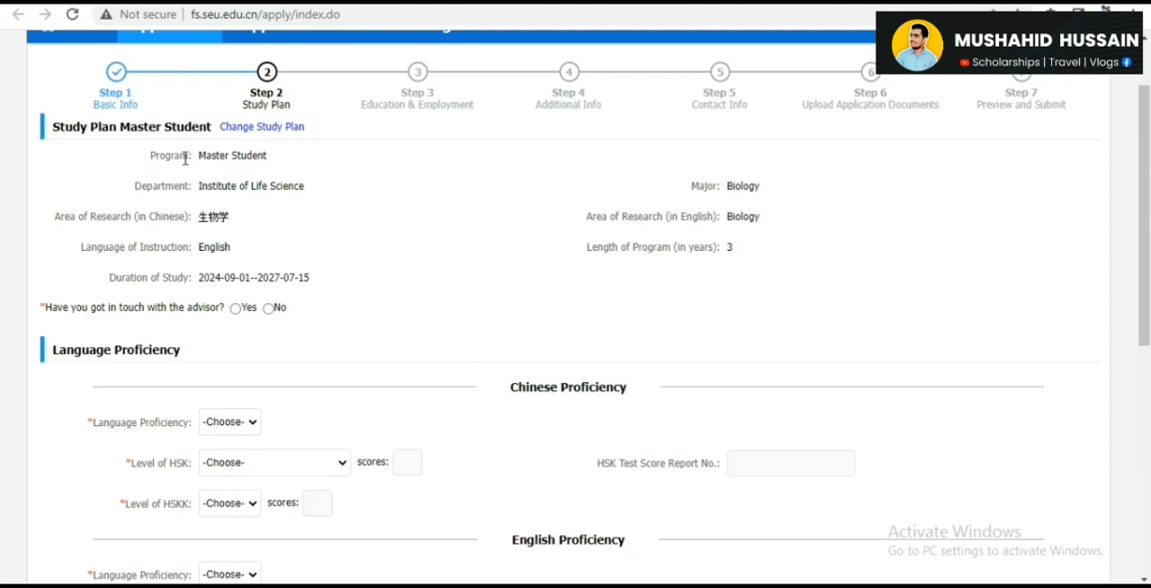
- Answer Yes to having been in touch with the advisor and choose the third listed supervisor
{"action": "left_click", "coordinate": [236, 309]}
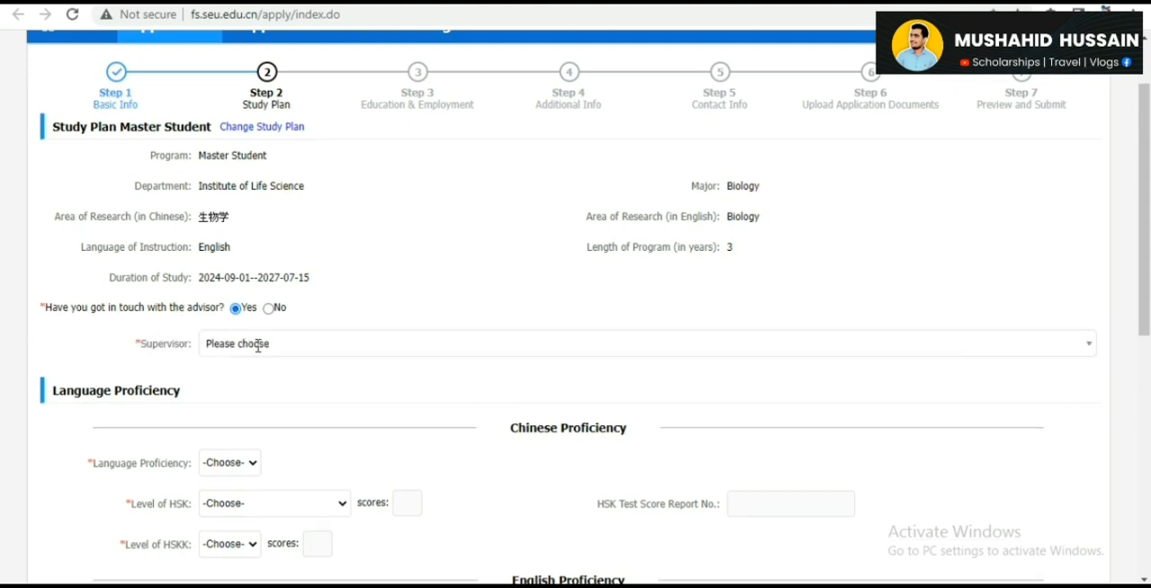
{"action": "left_click", "coordinate": [257, 345]}
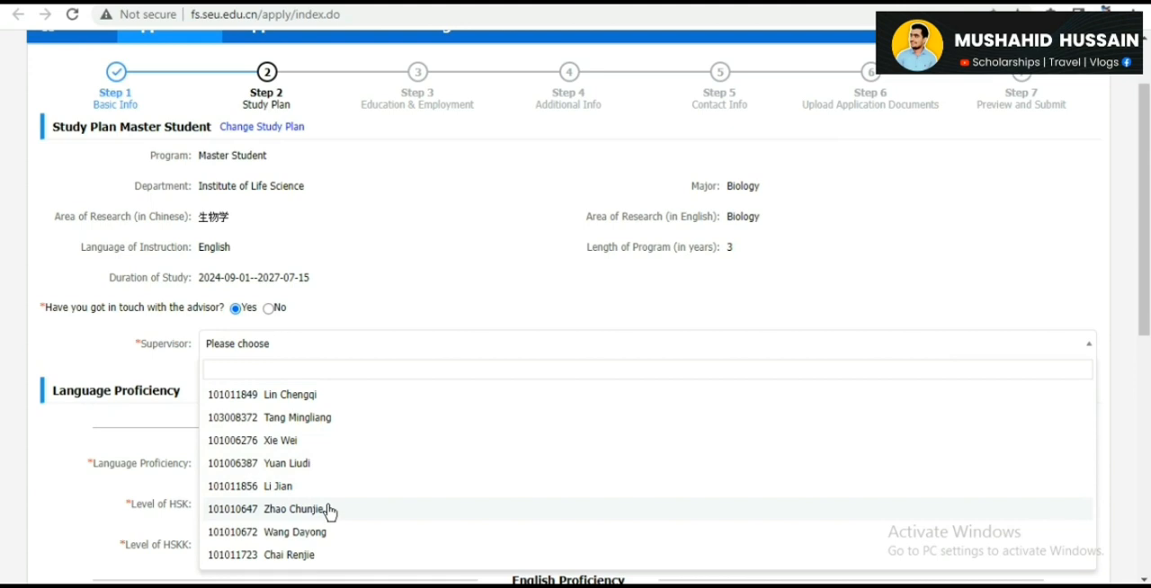
{"action": "left_click", "coordinate": [304, 438]}
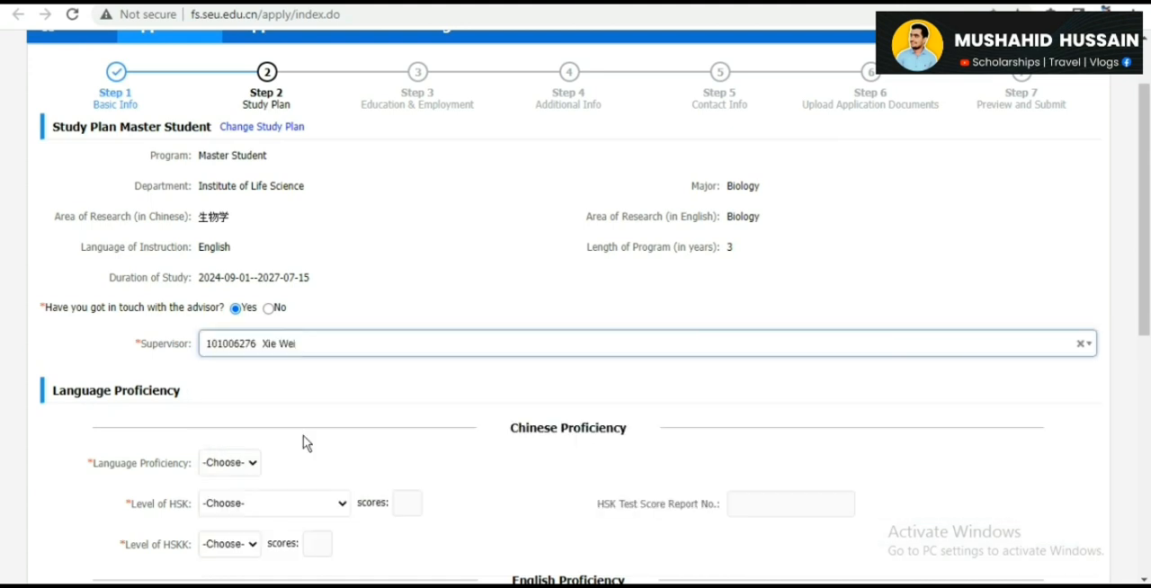
- Answer No to having contacted the advisor, and set the Chinese language proficiency, HSK level and HSKK level to None
{"action": "left_click", "coordinate": [267, 307]}
{"action": "left_click_drag", "start_coordinate": [1149, 179], "coordinate": [1148, 241]}
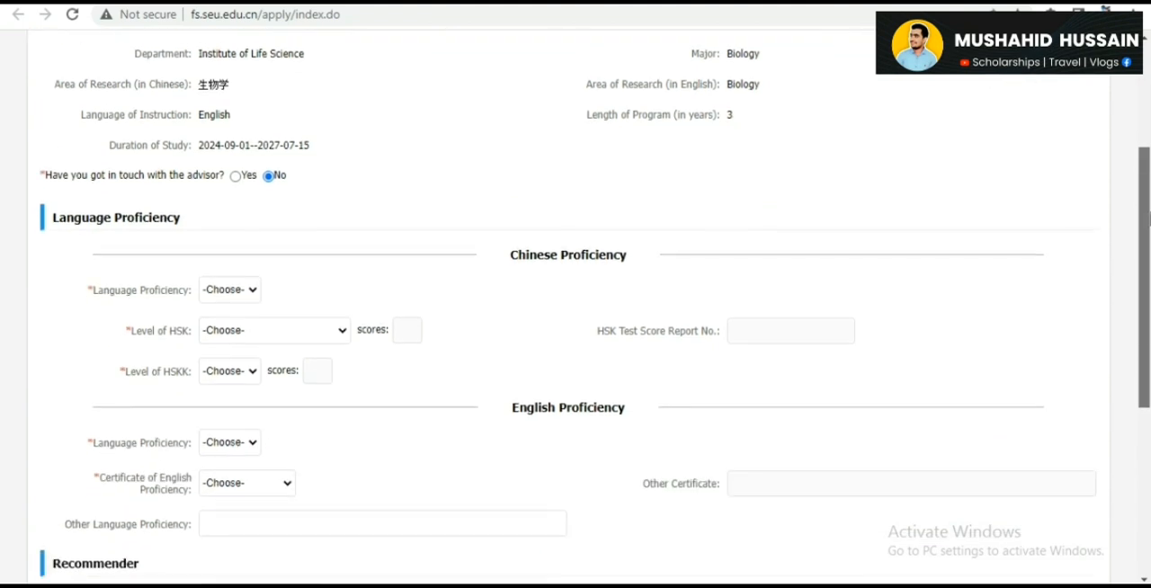
{"action": "left_click", "coordinate": [221, 289]}
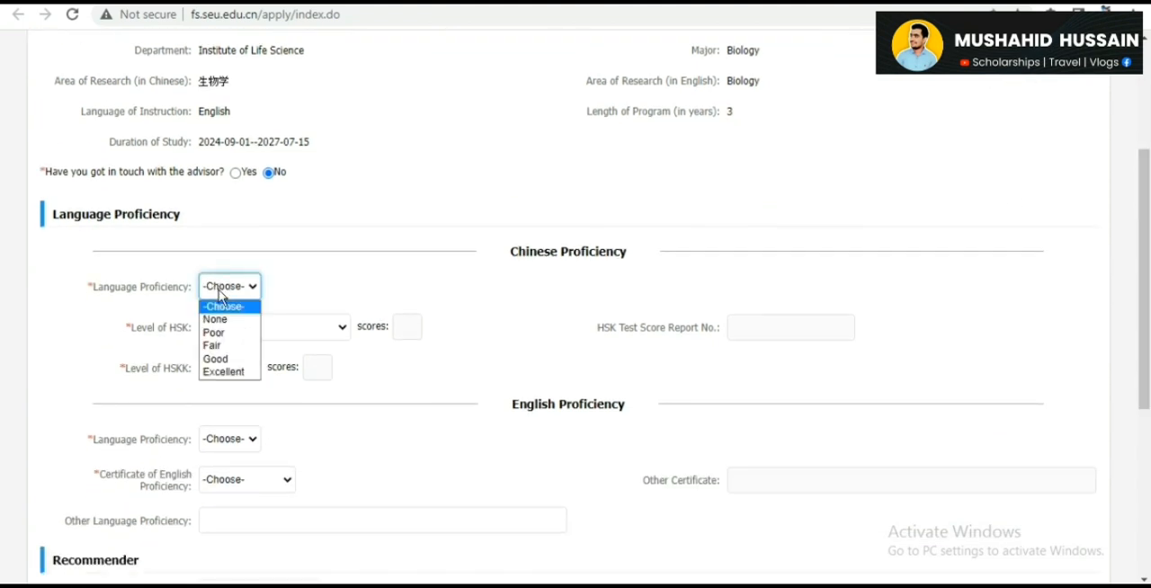
{"action": "left_click", "coordinate": [229, 321]}
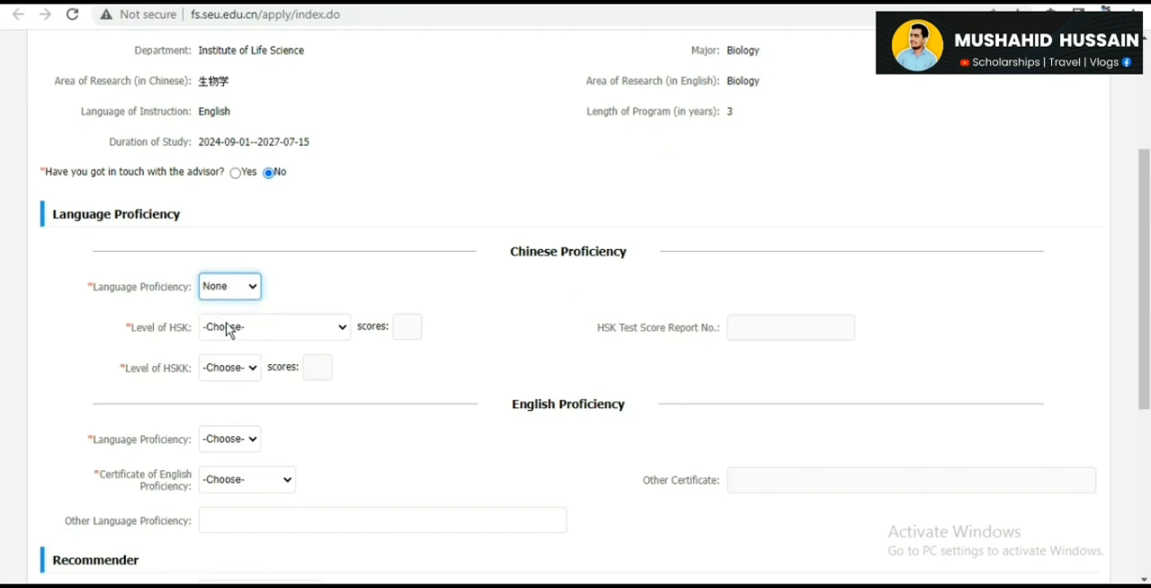
{"action": "left_click", "coordinate": [265, 329]}
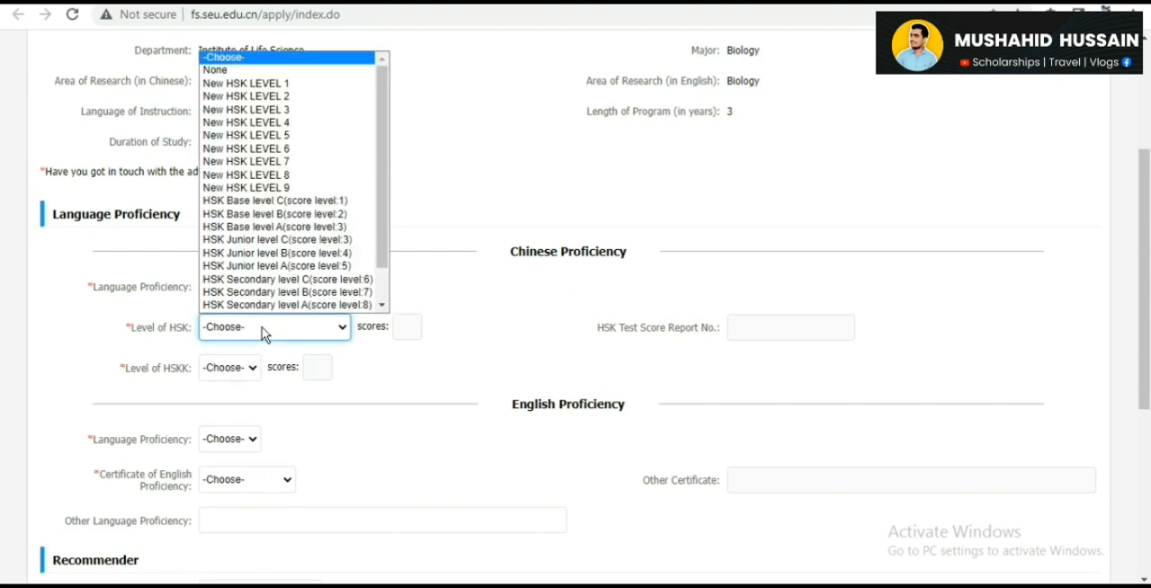
{"action": "left_click", "coordinate": [252, 71]}
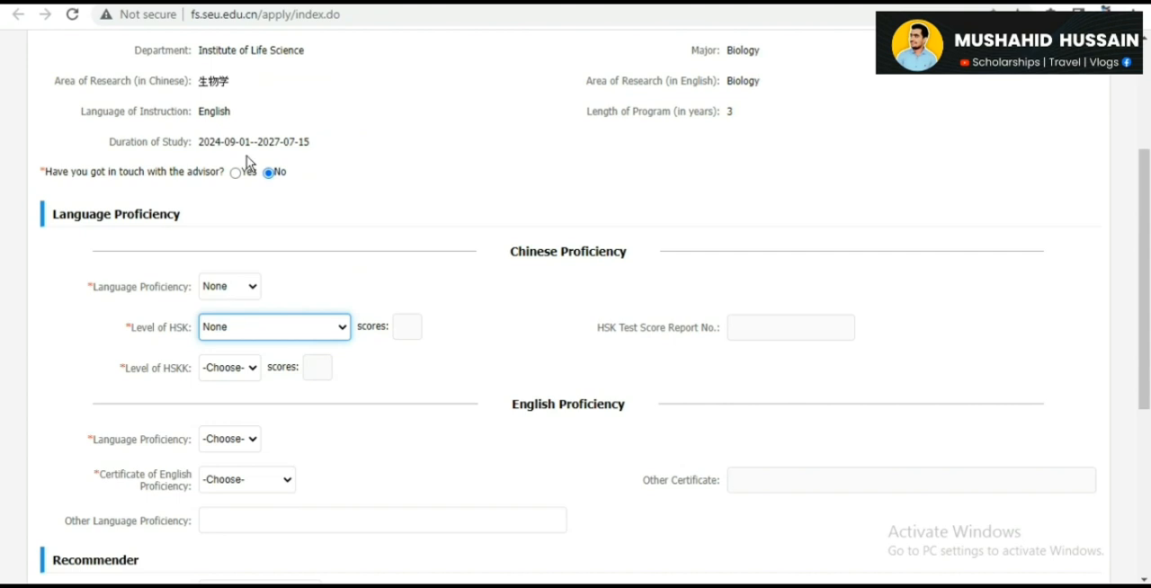
{"action": "left_click", "coordinate": [241, 369]}
{"action": "left_click", "coordinate": [244, 403]}
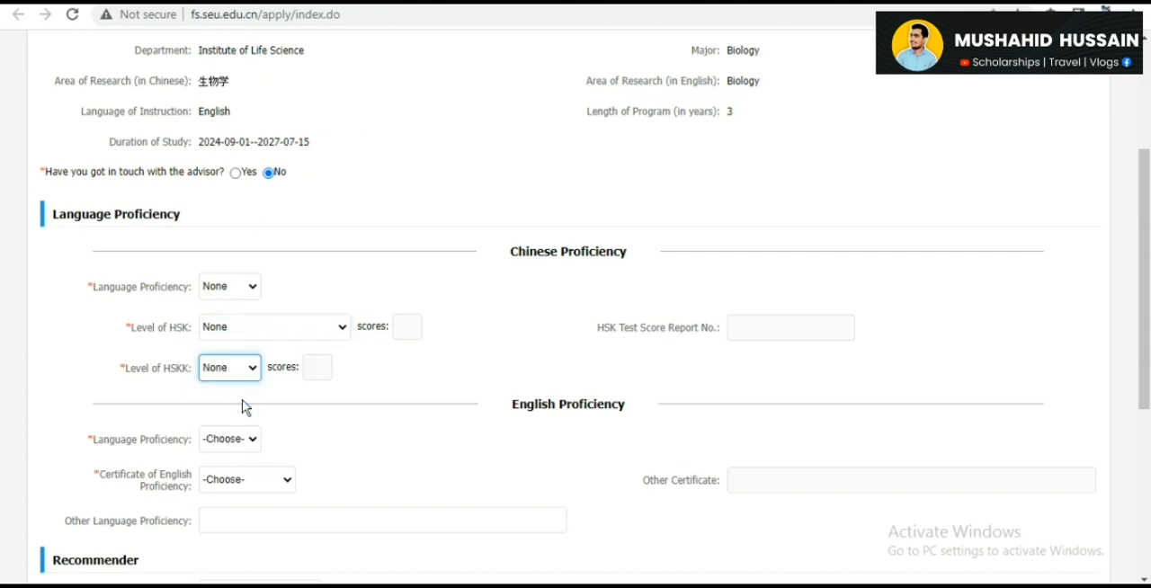
- Set the English language proficiency to Good and the certificate of English proficiency to Native Language
{"action": "left_click_drag", "start_coordinate": [1148, 261], "coordinate": [1149, 392]}
{"action": "left_click", "coordinate": [240, 169]}
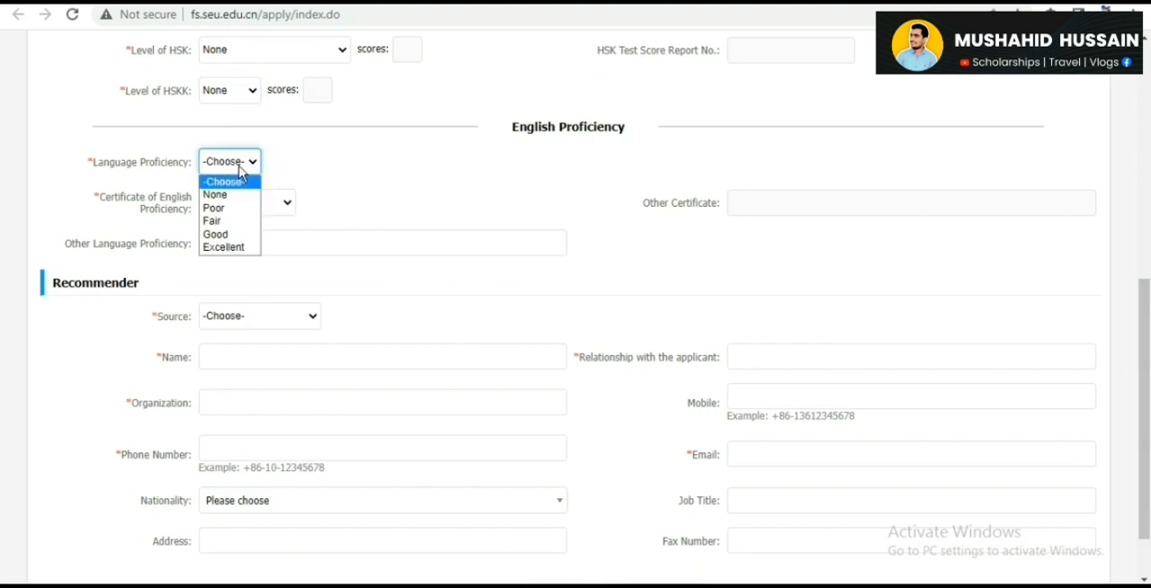
{"action": "left_click", "coordinate": [229, 233]}
{"action": "left_click", "coordinate": [256, 203]}
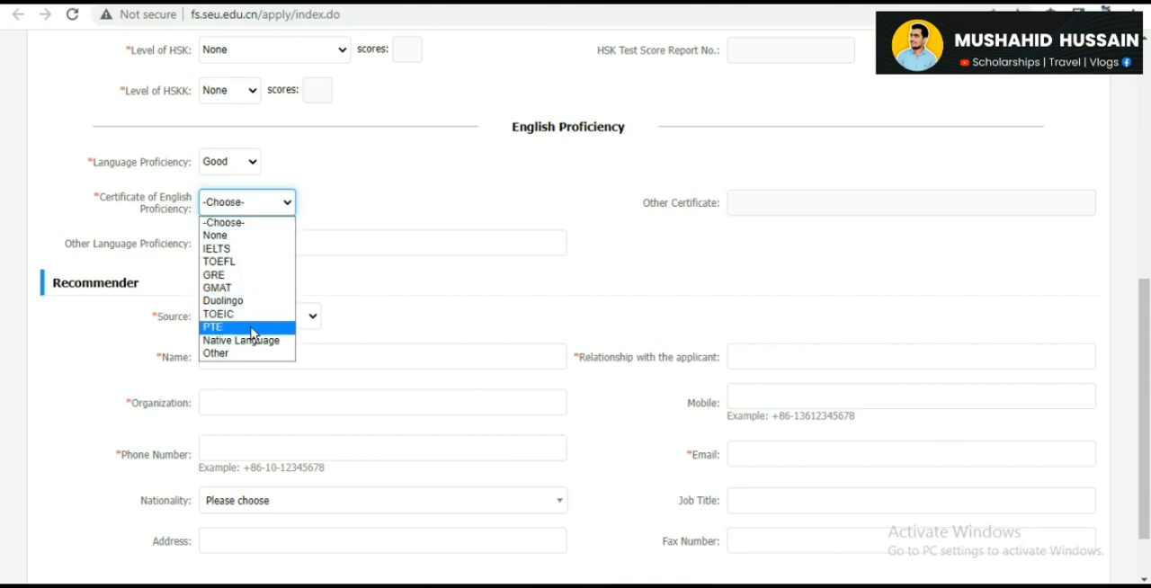
{"action": "left_click", "coordinate": [252, 342]}
{"action": "left_click", "coordinate": [245, 238]}
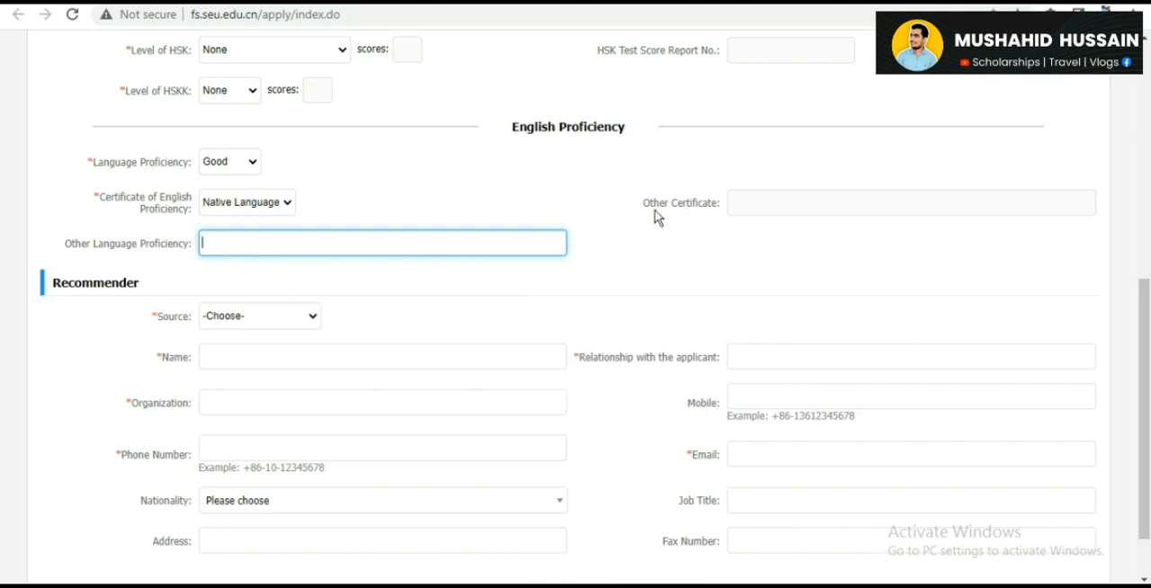
- Set the recommender's source to Internal students
{"action": "left_click", "coordinate": [1143, 396]}
{"action": "scroll", "coordinate": [729, 363], "scroll_direction": "down", "scroll_amount": 1}
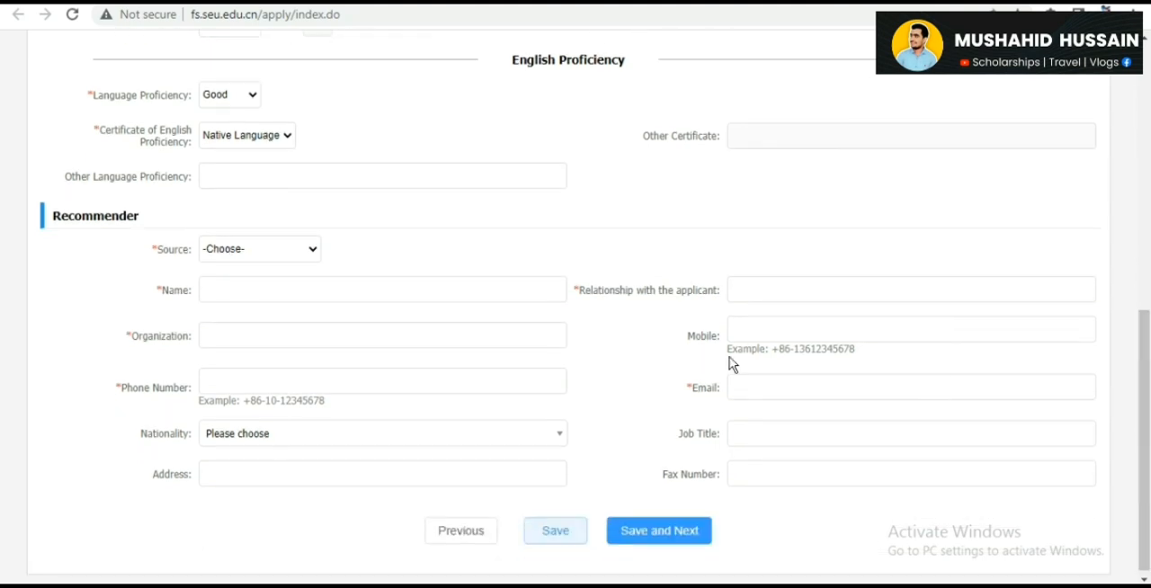
{"action": "left_click", "coordinate": [284, 251]}
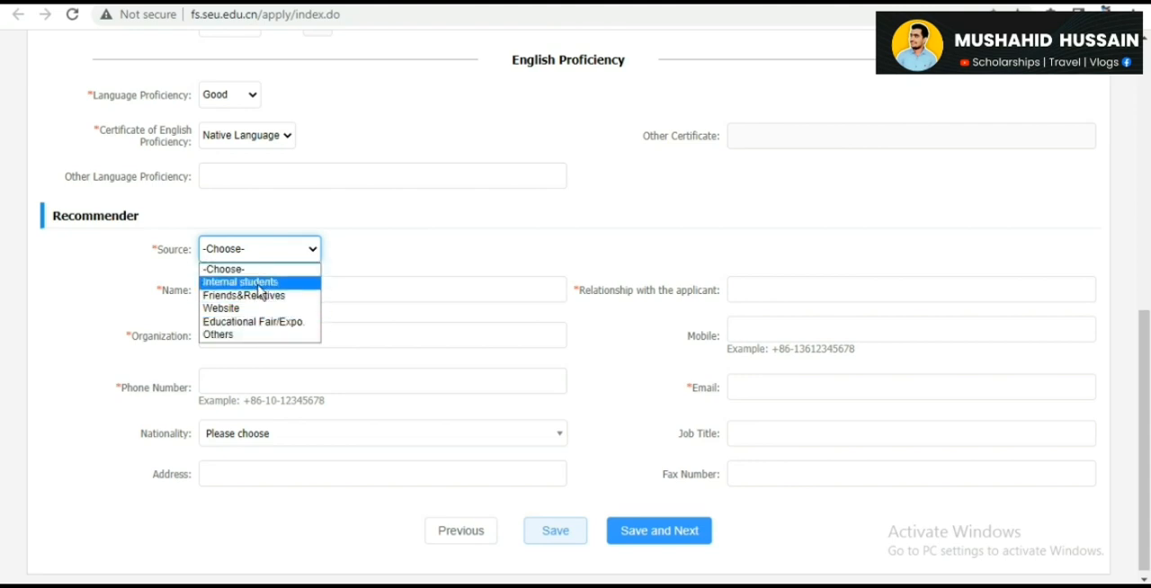
{"action": "left_click", "coordinate": [258, 284]}
{"action": "left_click", "coordinate": [271, 285]}
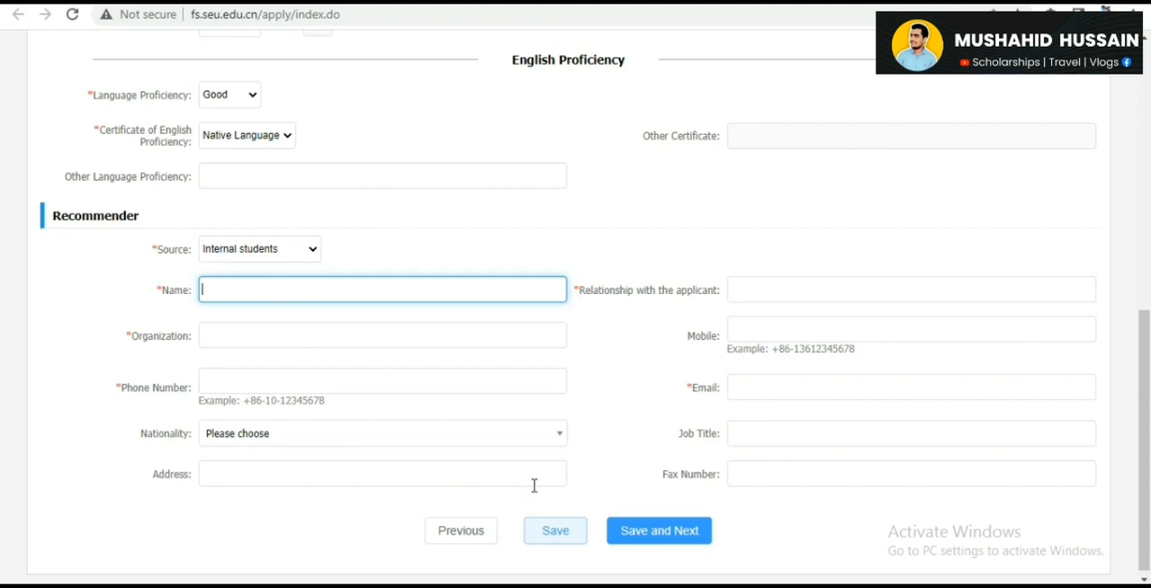
- Try to save the Study Plan page and continue to the next application step
{"action": "left_click", "coordinate": [671, 535]}
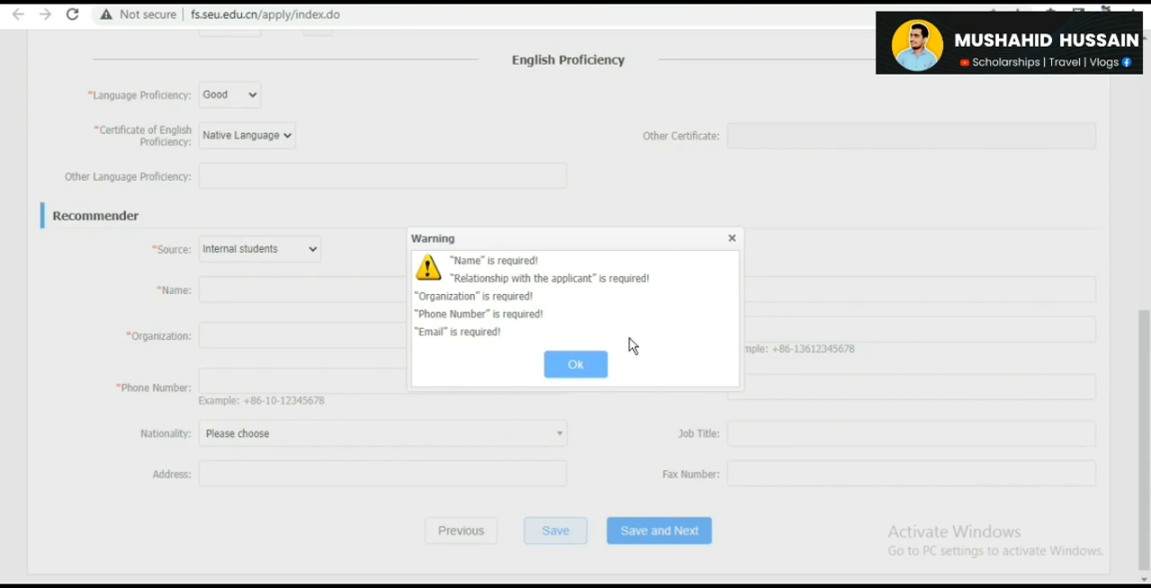
{"action": "left_click", "coordinate": [581, 360]}
{"action": "left_click_drag", "start_coordinate": [1147, 388], "coordinate": [1147, 93]}
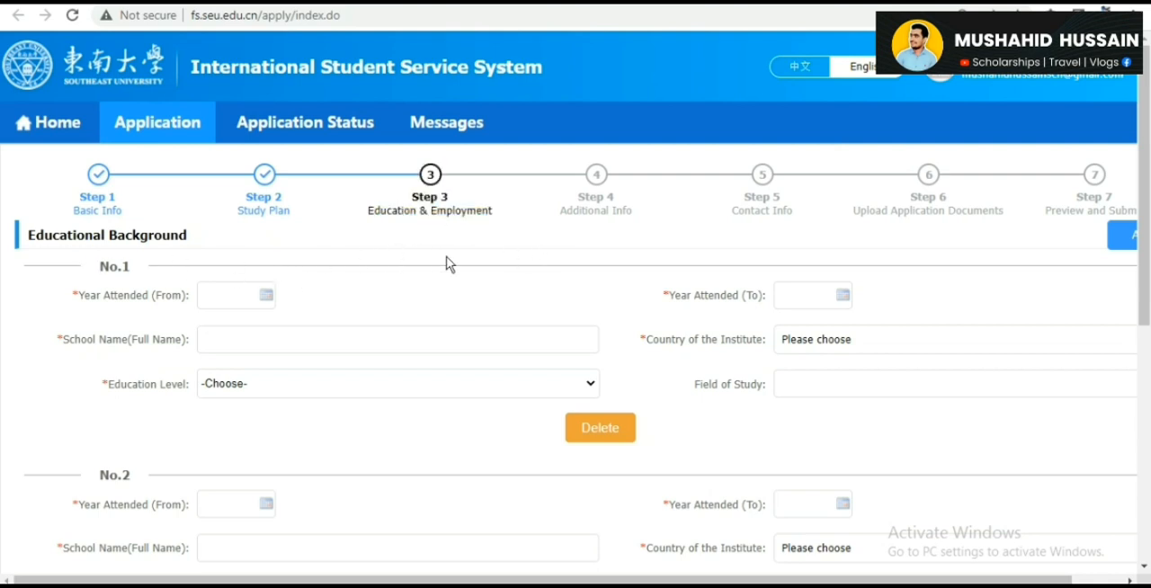
- Review the three Educational Background entries on the Education & Employment page and try to delete the third one
{"action": "left_click_drag", "start_coordinate": [1145, 220], "coordinate": [1148, 419]}
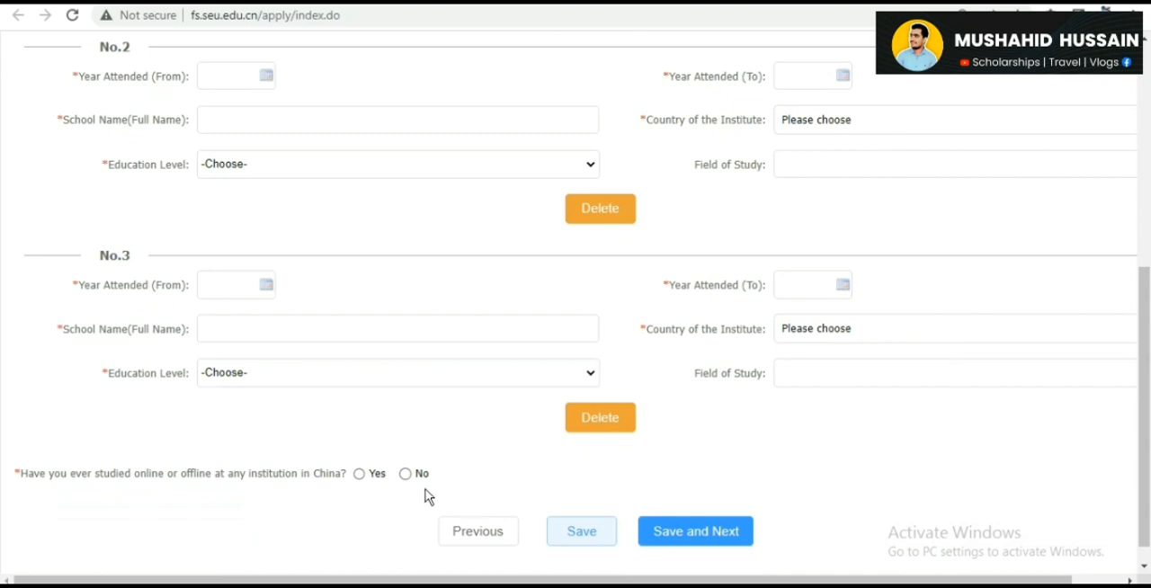
{"action": "left_click_drag", "start_coordinate": [1148, 401], "coordinate": [1148, 236]}
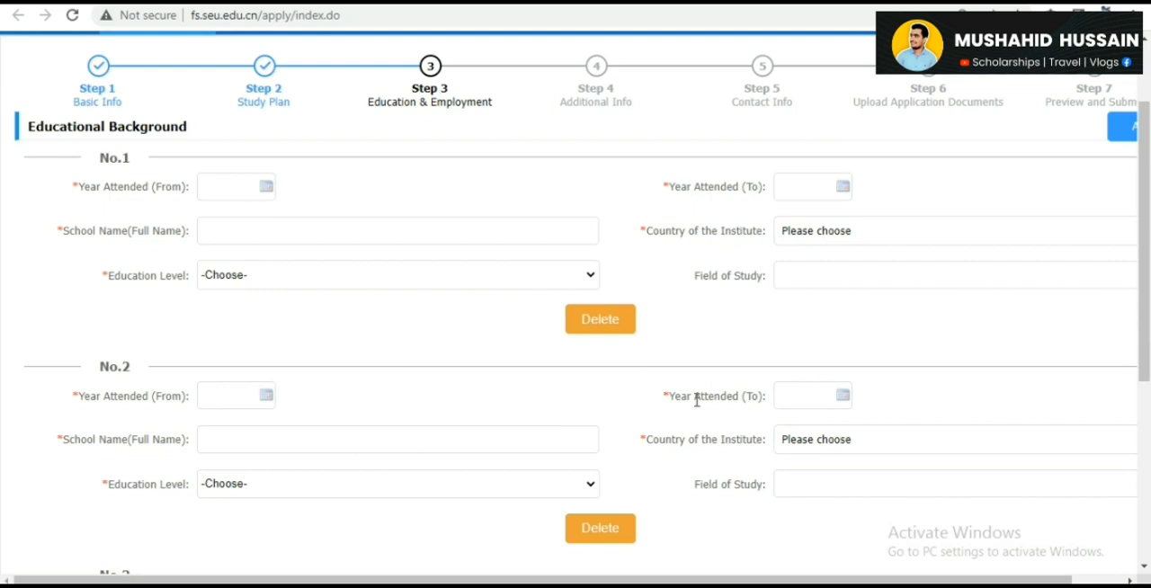
{"action": "left_click_drag", "start_coordinate": [1148, 288], "coordinate": [1149, 415]}
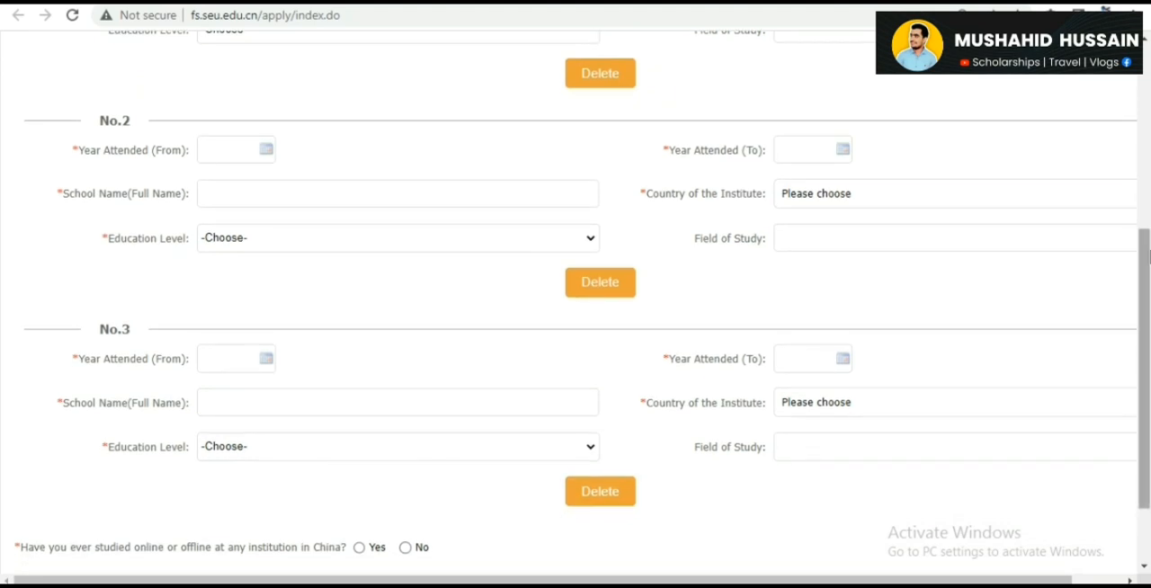
{"action": "left_click_drag", "start_coordinate": [1146, 265], "coordinate": [1147, 315]}
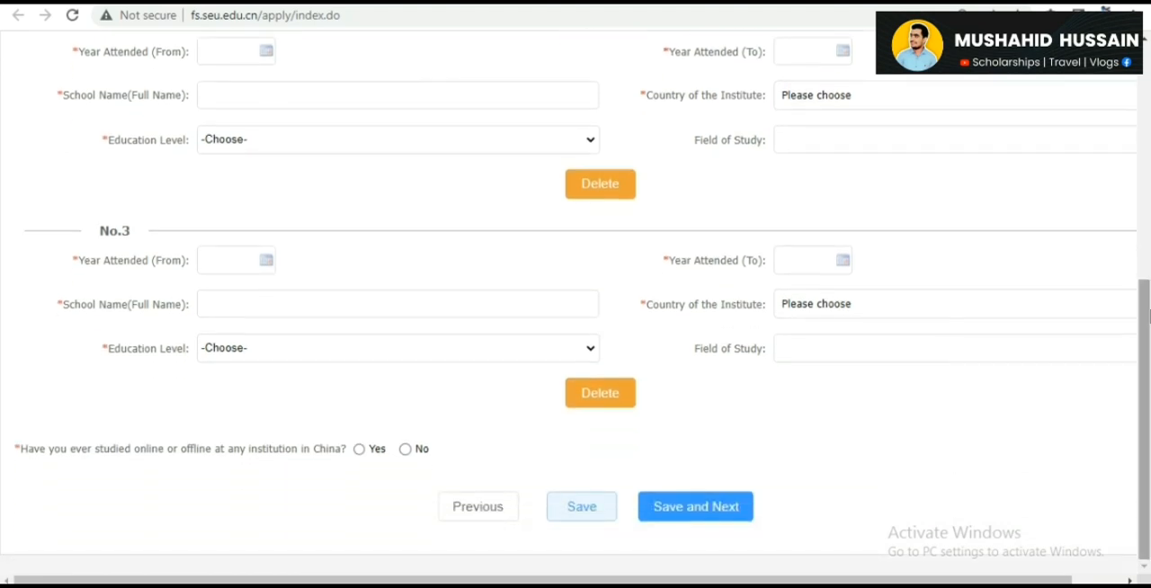
{"action": "left_click", "coordinate": [621, 405]}
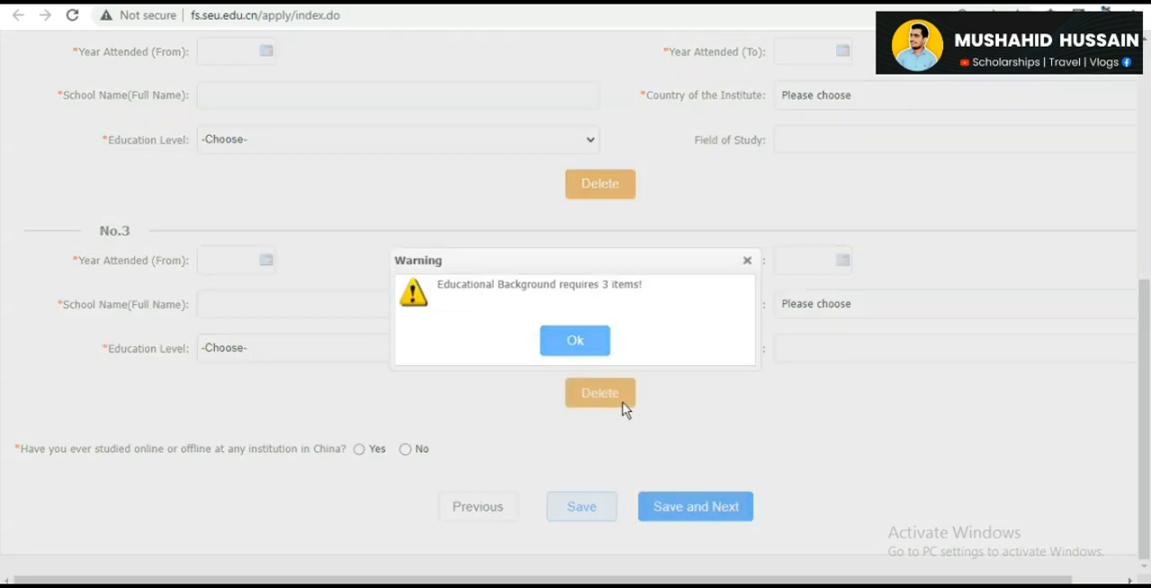
{"action": "left_click", "coordinate": [576, 342]}
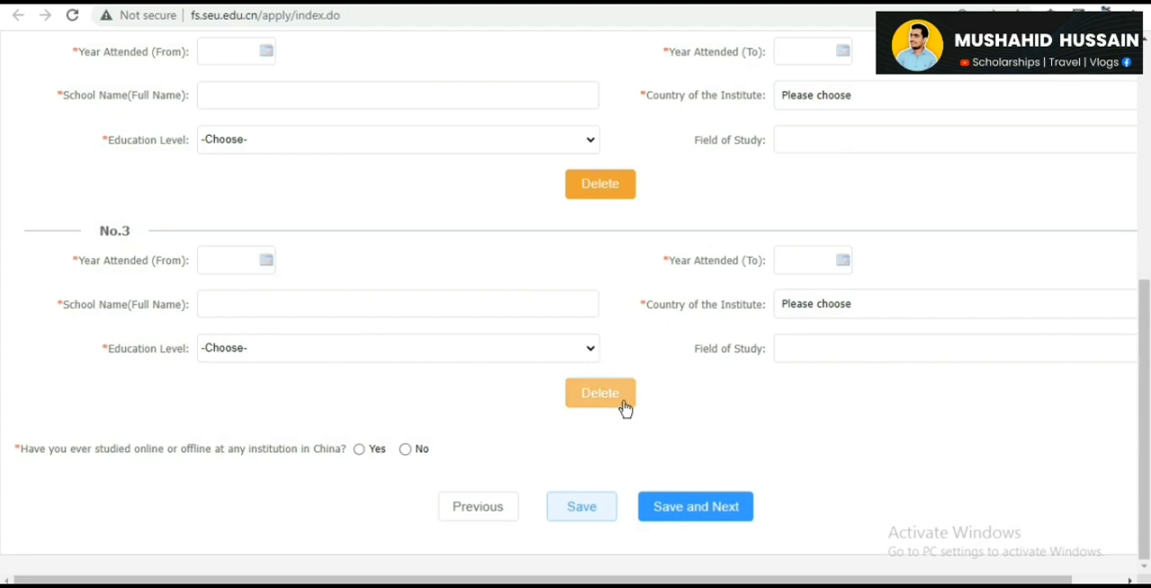
{"action": "left_click_drag", "start_coordinate": [1145, 333], "coordinate": [1147, 158]}
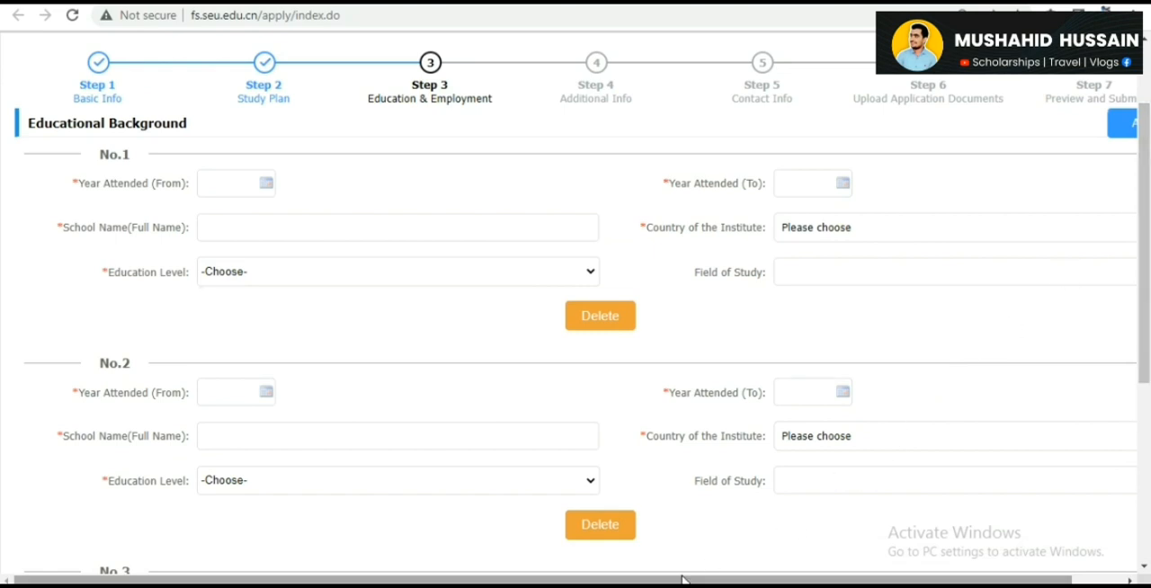
{"action": "left_click_drag", "start_coordinate": [1146, 147], "coordinate": [1148, 369]}
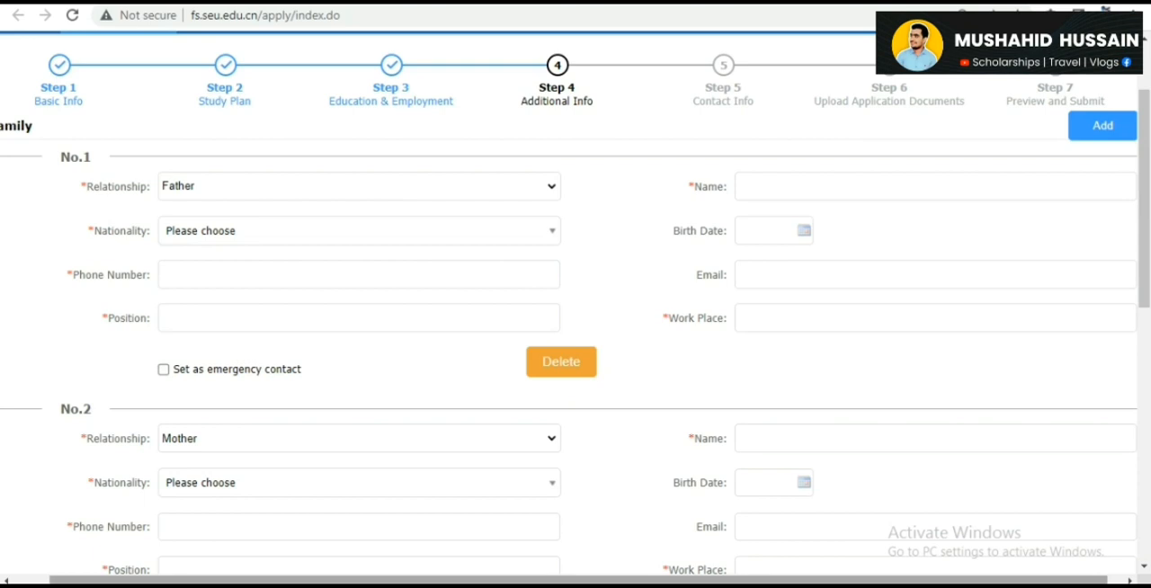
- Set the father as the emergency contact and clear that setting again
{"action": "left_click_drag", "start_coordinate": [215, 581], "coordinate": [159, 558]}
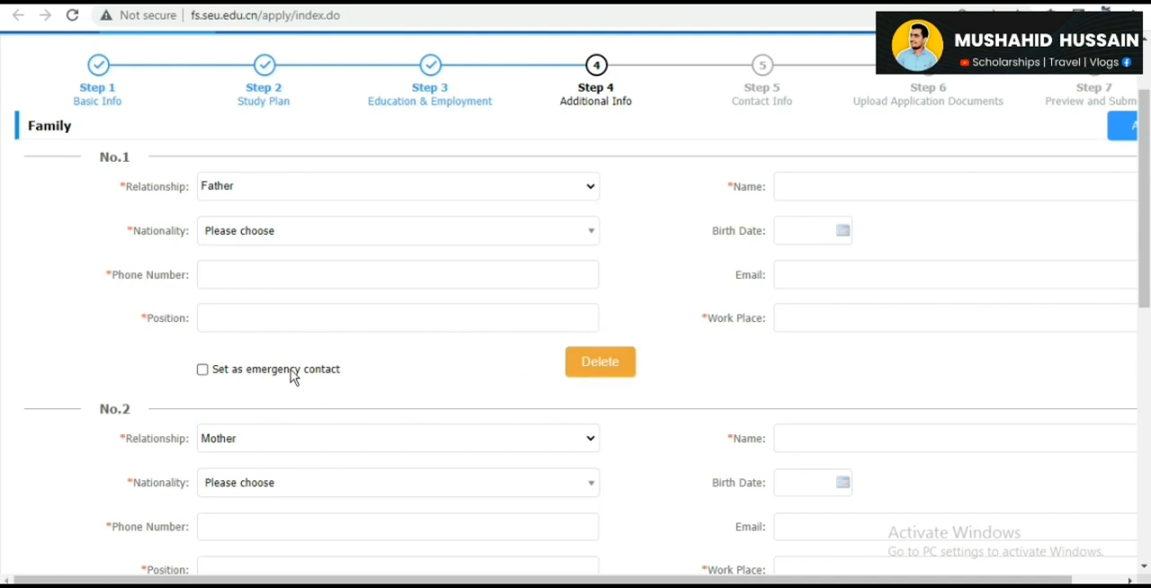
{"action": "left_click", "coordinate": [202, 371]}
{"action": "left_click", "coordinate": [203, 371]}
- Answer No to having a criminal record, and try to save the Additional Info page and continue to the next application step
{"action": "left_click_drag", "start_coordinate": [1148, 166], "coordinate": [1149, 255]}
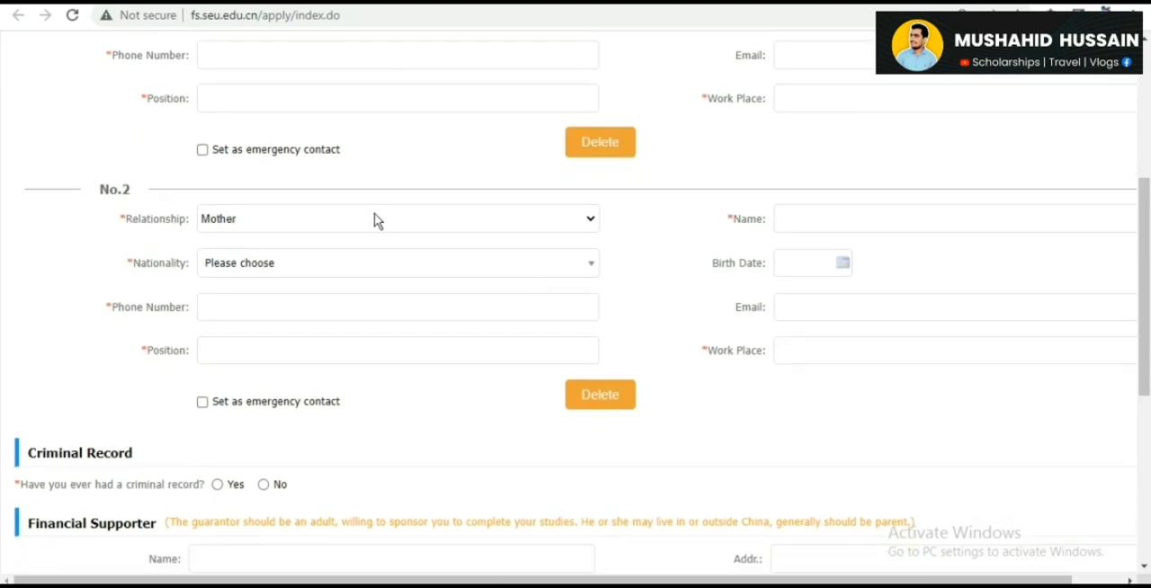
{"action": "left_click", "coordinate": [268, 486]}
{"action": "left_click_drag", "start_coordinate": [1148, 324], "coordinate": [1149, 447]}
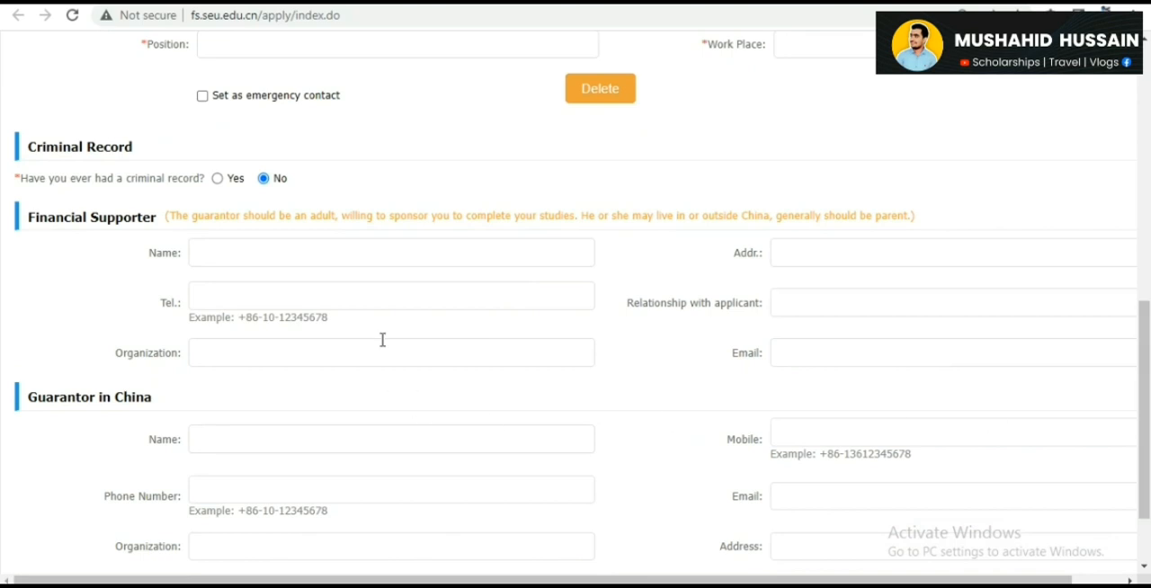
{"action": "left_click_drag", "start_coordinate": [1148, 341], "coordinate": [1149, 397]}
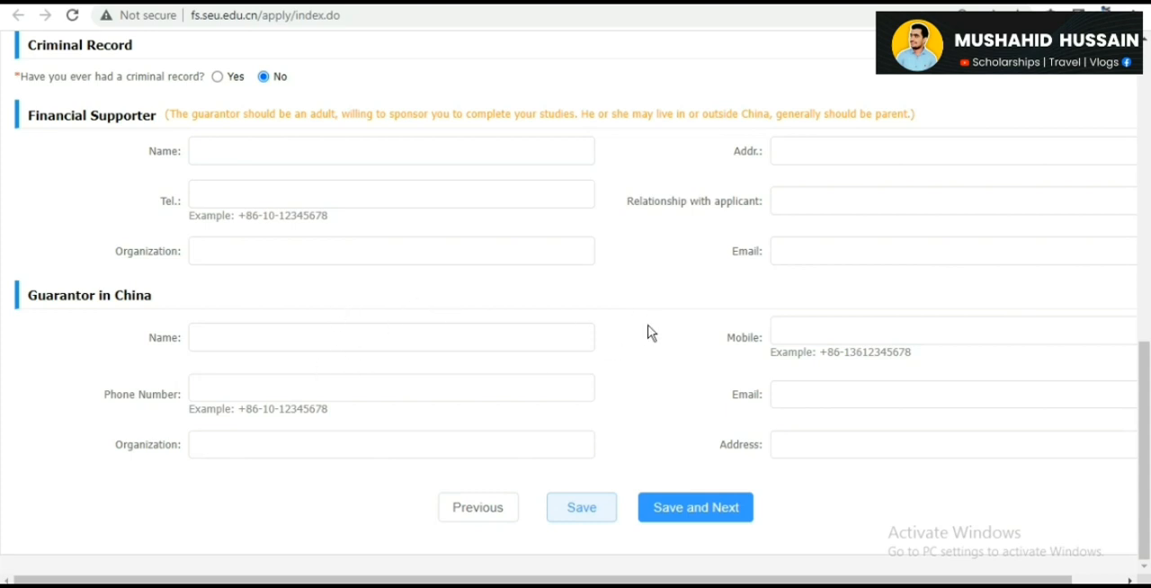
{"action": "left_click", "coordinate": [721, 508]}
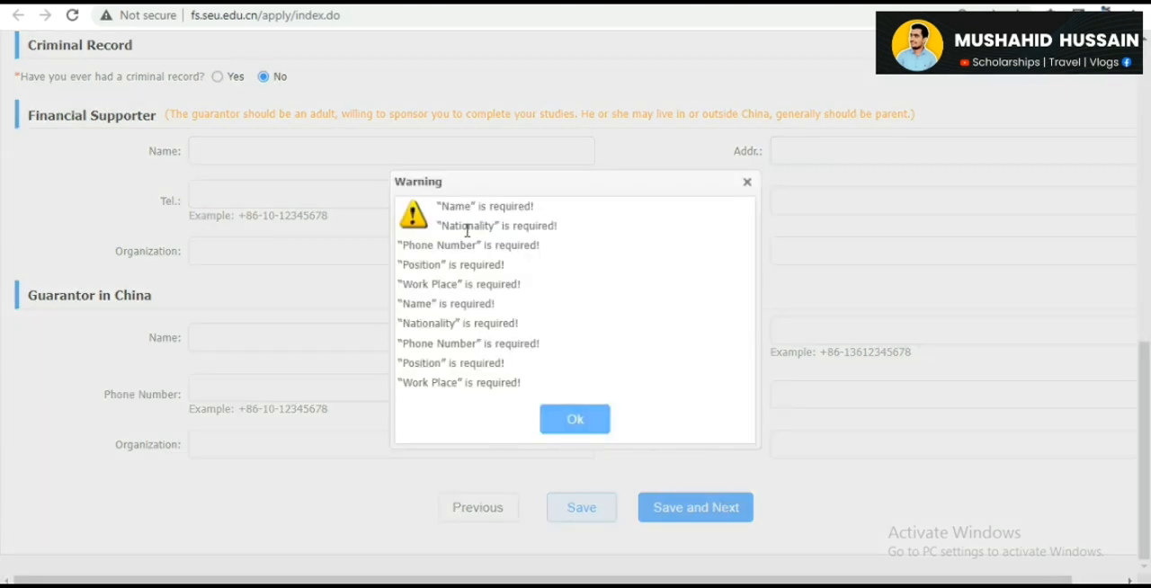
{"action": "left_click", "coordinate": [578, 418]}
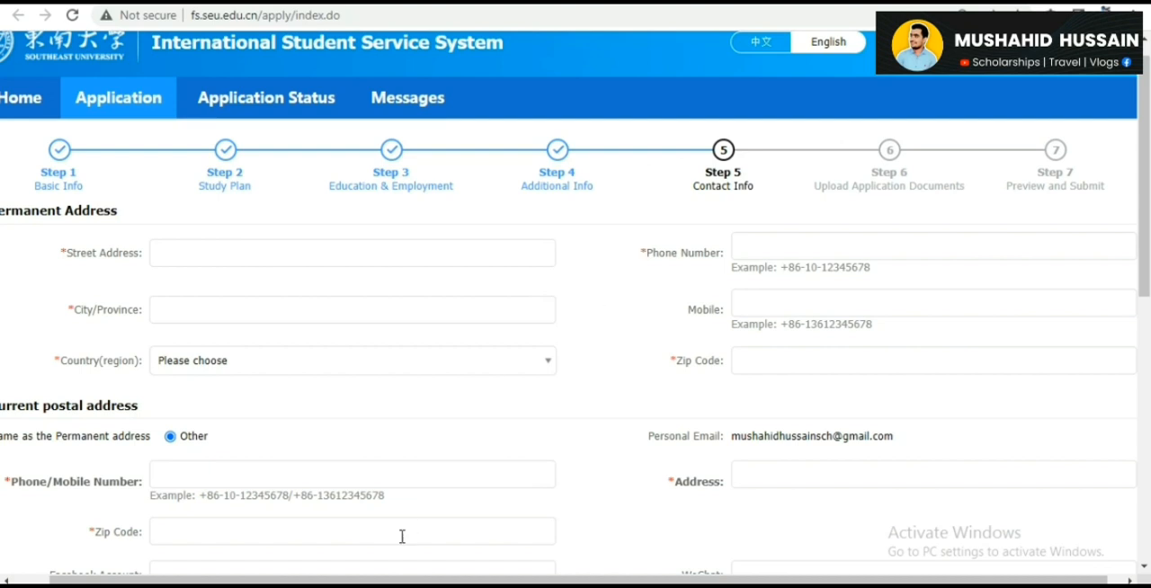
- Set the current postal address to Same as the Permanent address on the Contact Info page
{"action": "left_click_drag", "start_coordinate": [388, 582], "coordinate": [305, 570]}
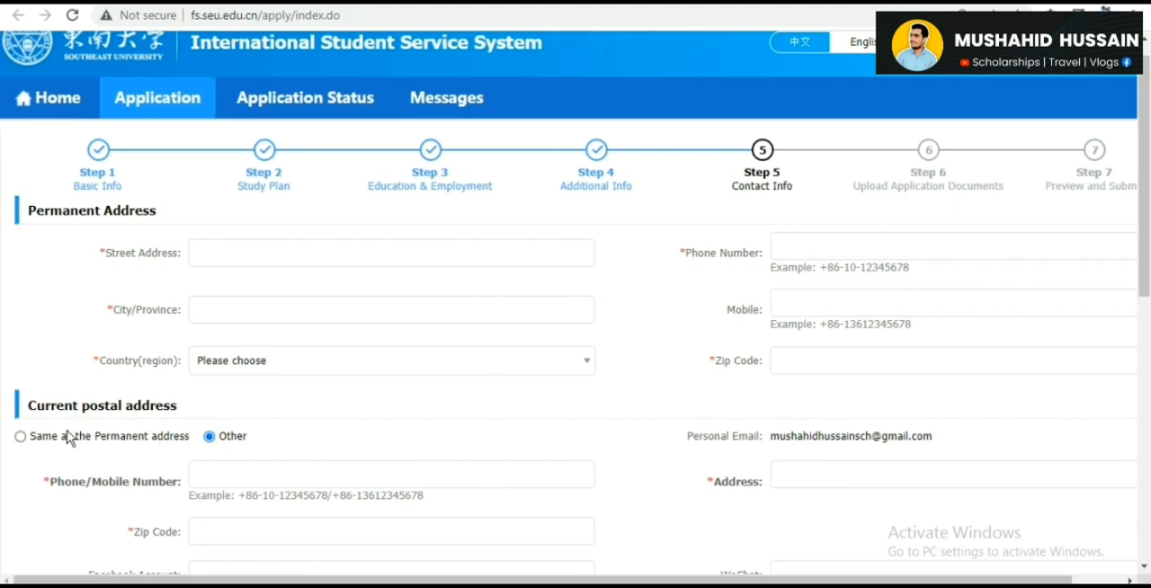
{"action": "left_click", "coordinate": [21, 437]}
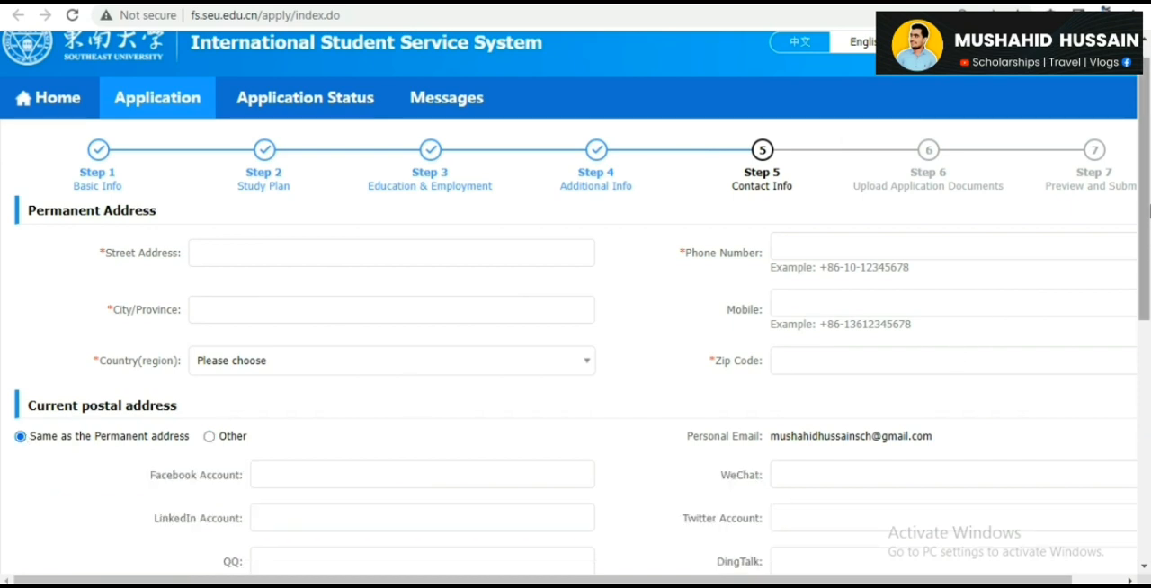
{"action": "scroll", "coordinate": [1146, 310], "scroll_direction": "down", "scroll_amount": 3}
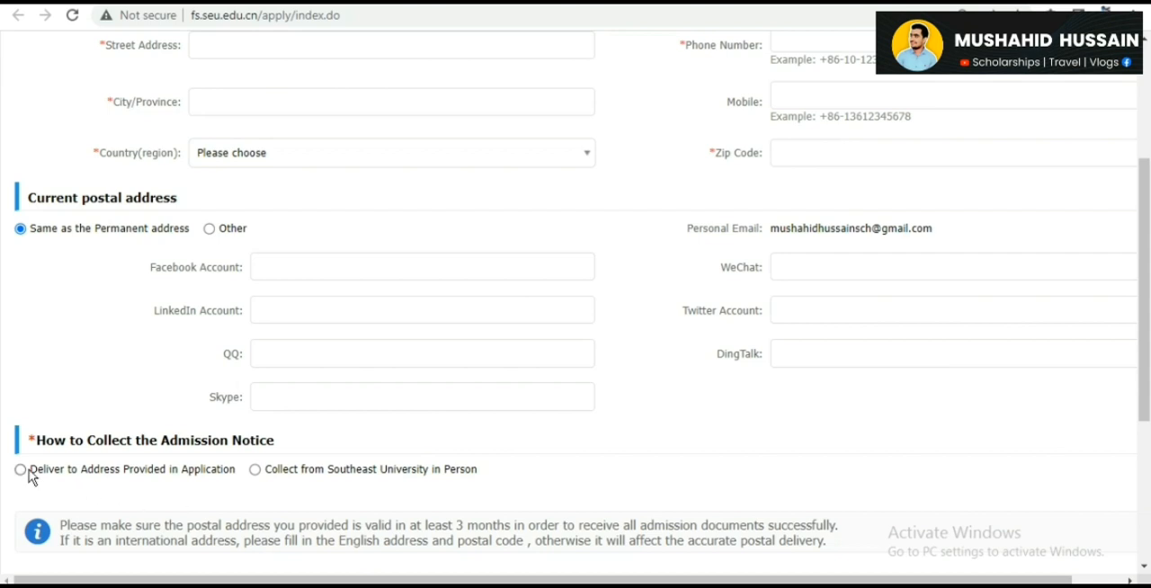
{"action": "left_click_drag", "start_coordinate": [1147, 324], "coordinate": [1148, 445]}
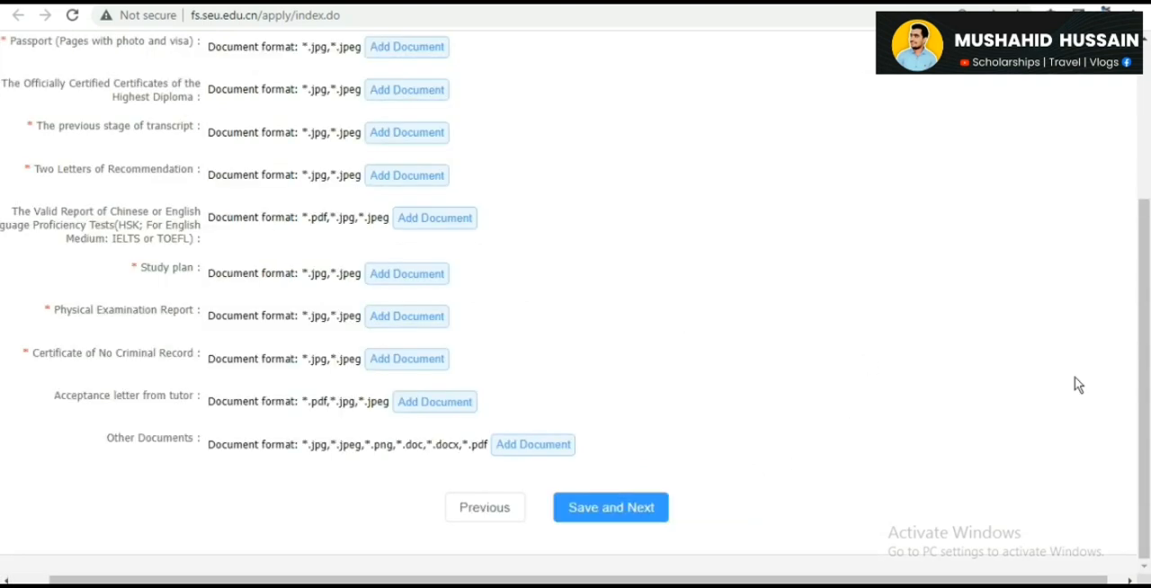
- Examine the required documents, their accepted file formats and the attachment size limit on the Upload Application Documents page
{"action": "left_click_drag", "start_coordinate": [1148, 371], "coordinate": [1149, 189]}
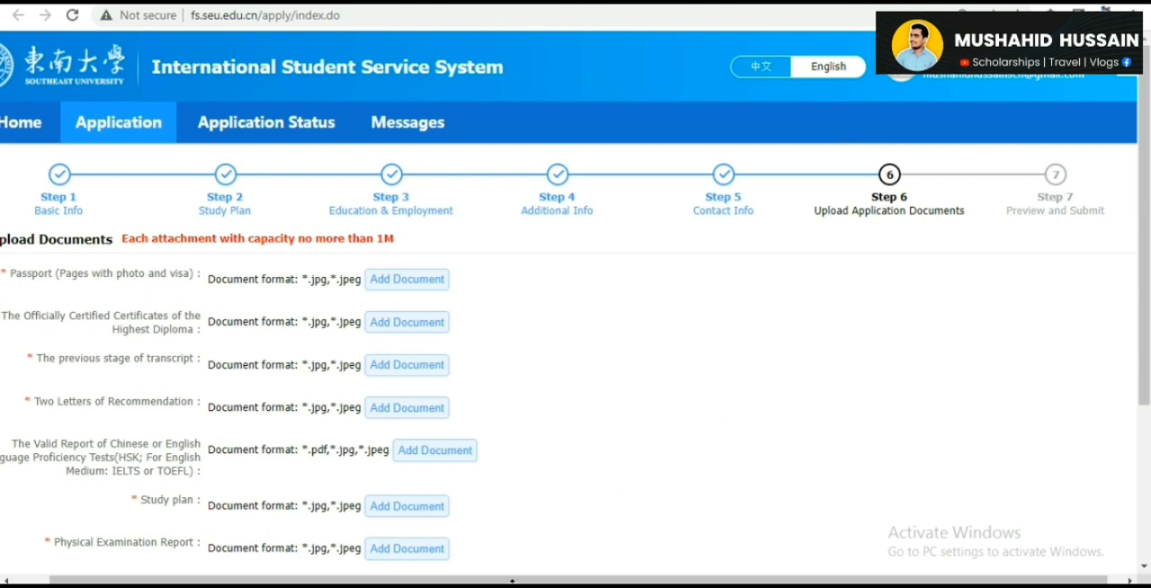
{"action": "left_click_drag", "start_coordinate": [512, 582], "coordinate": [338, 581]}
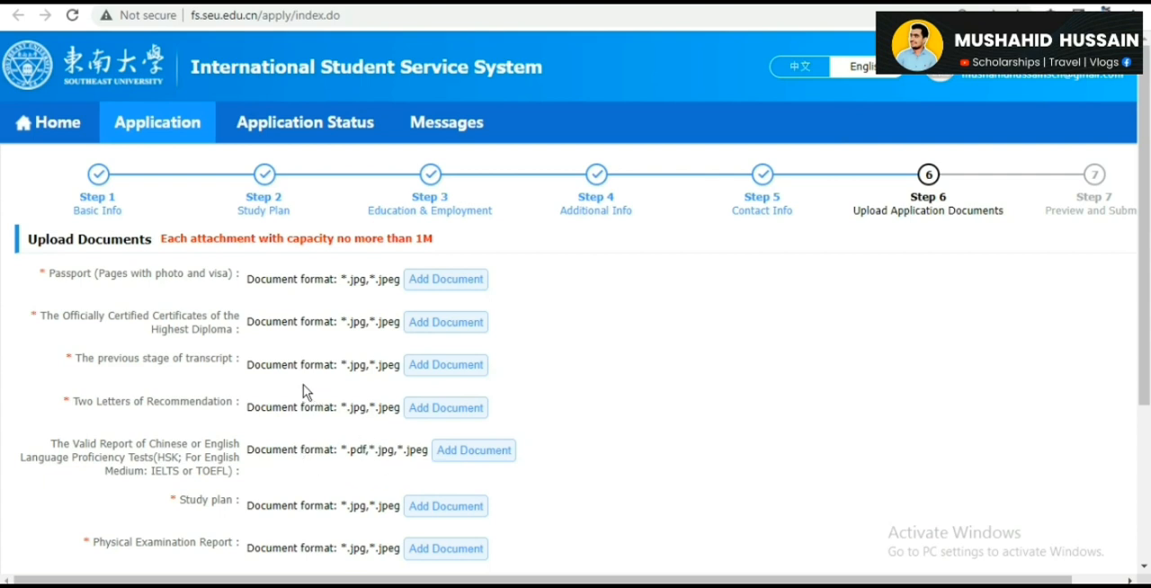
{"action": "triple_click", "coordinate": [434, 249]}
{"action": "left_click", "coordinate": [444, 253]}
{"action": "left_click_drag", "start_coordinate": [1148, 314], "coordinate": [1146, 423]}
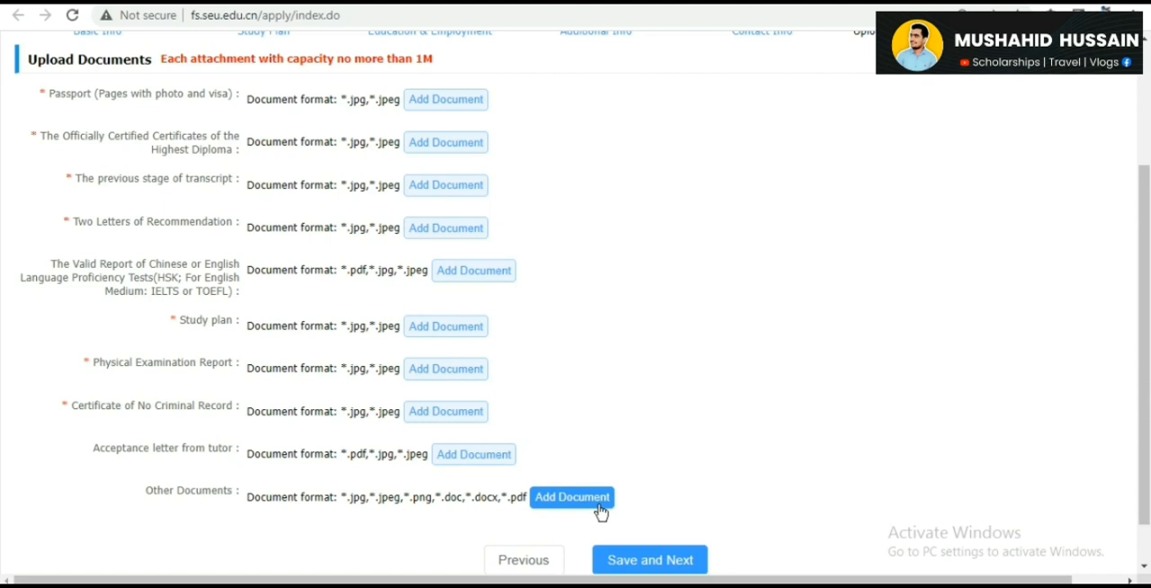
{"action": "left_click_drag", "start_coordinate": [1146, 322], "coordinate": [1149, 89]}
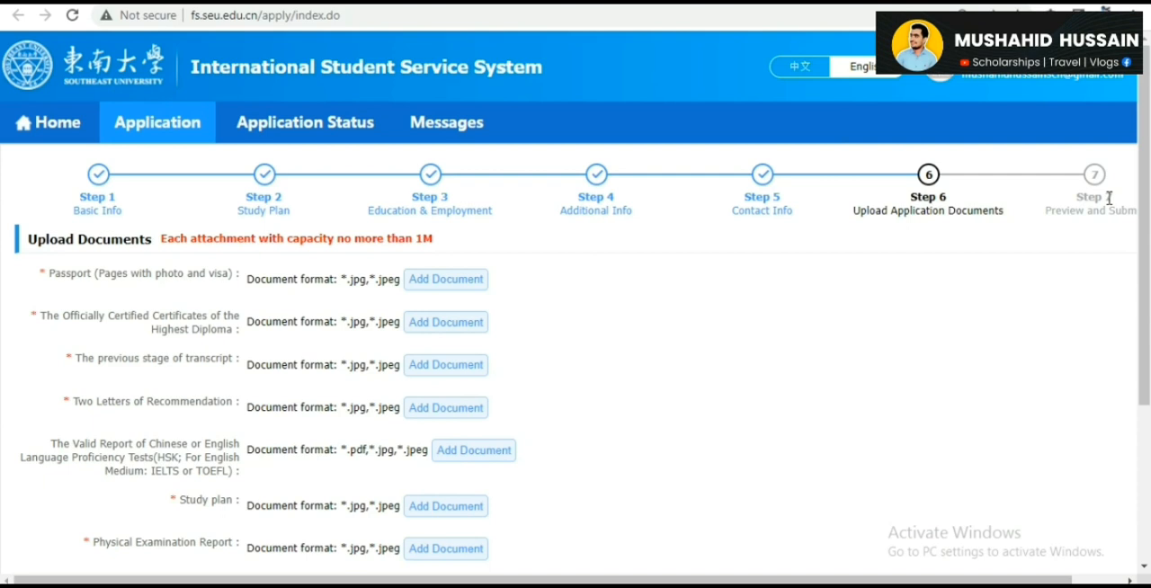
- Return to the system's home page and check the status of the scholarship application in the Last Application List
{"action": "left_click", "coordinate": [55, 130]}
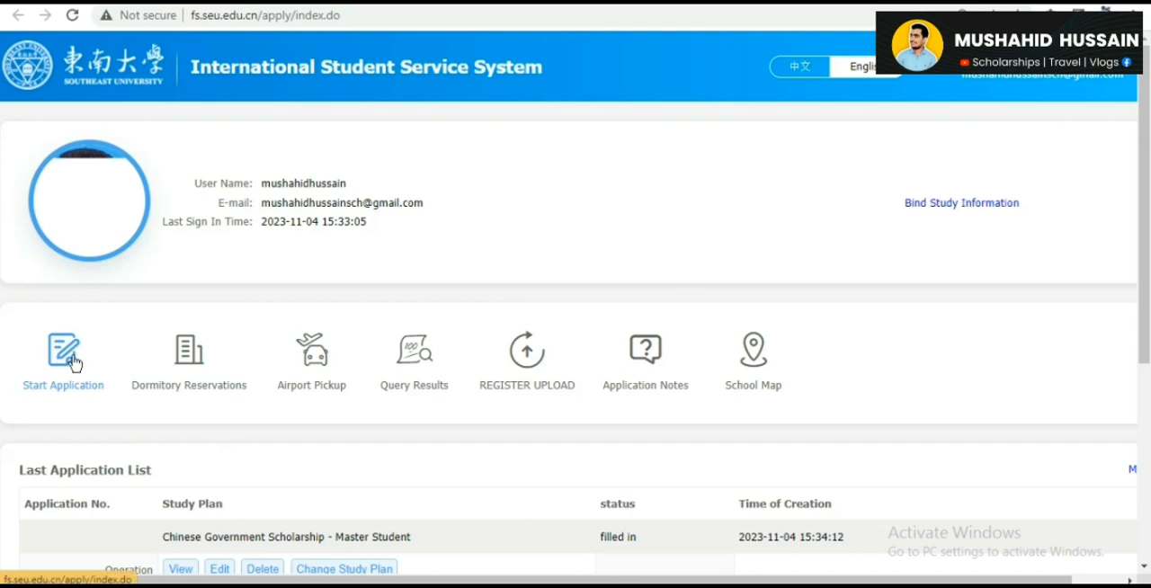
{"action": "left_click_drag", "start_coordinate": [1147, 233], "coordinate": [1148, 327]}
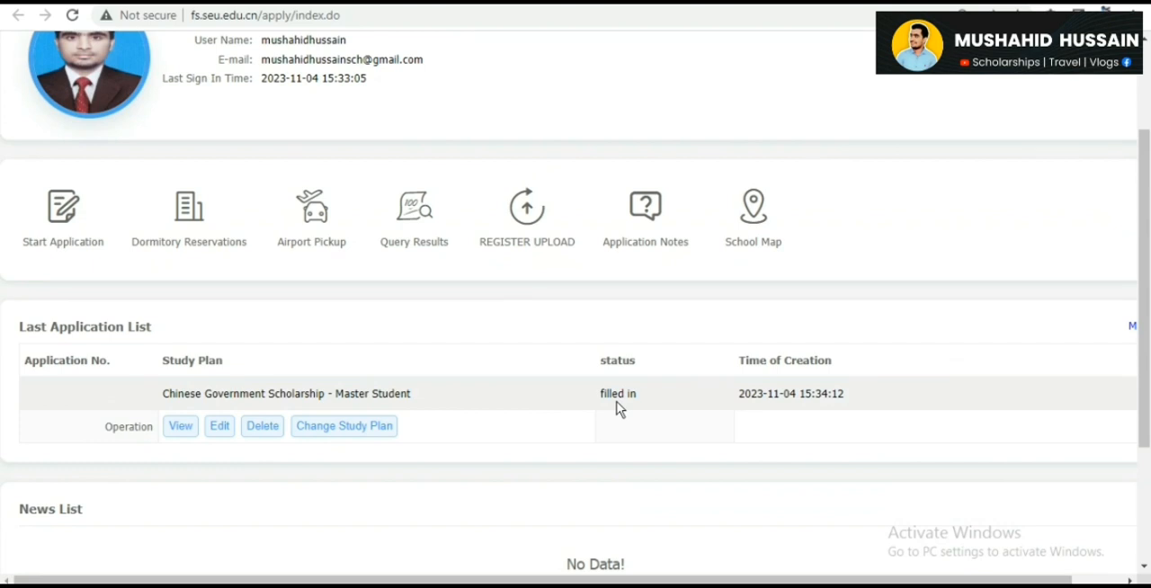
{"action": "left_click_drag", "start_coordinate": [618, 405], "coordinate": [1148, 343]}
{"action": "left_click", "coordinate": [730, 334]}
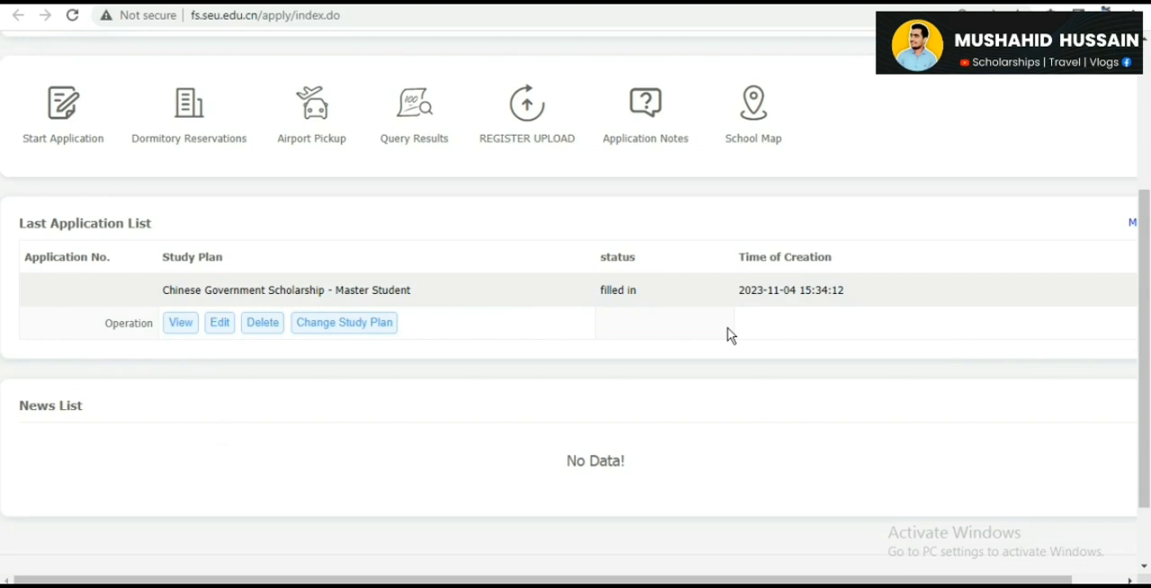